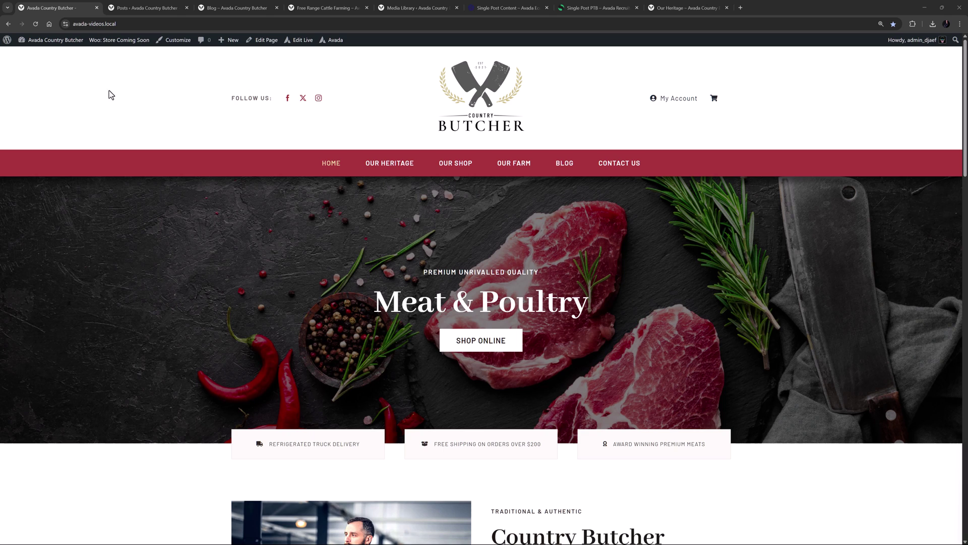
Show the WordPress Posts list with its six published posts, such as Fine Meat Kebabs.
left_click(146, 7)
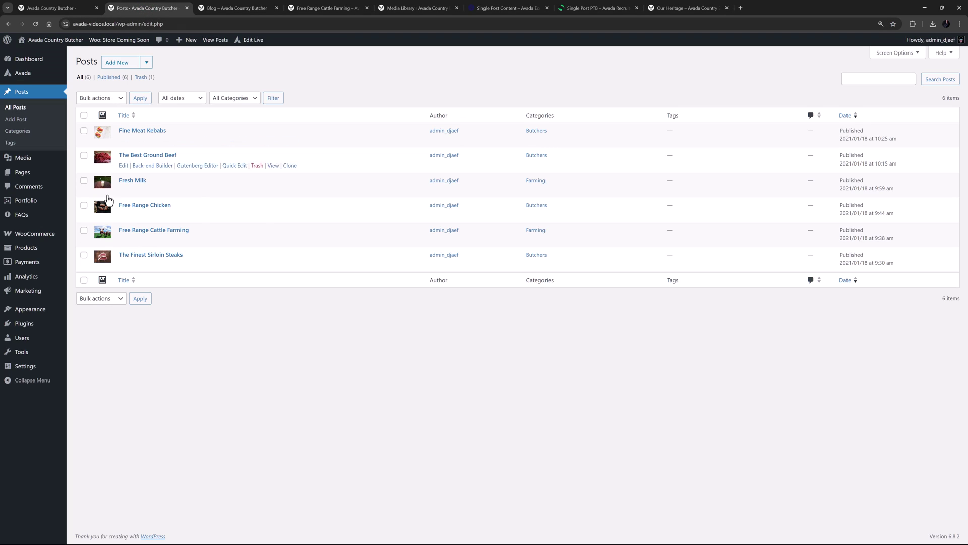
Open Free Range Chicken in the Live Builder and view its Featured Image under Page Options settings.
left_click(122, 213)
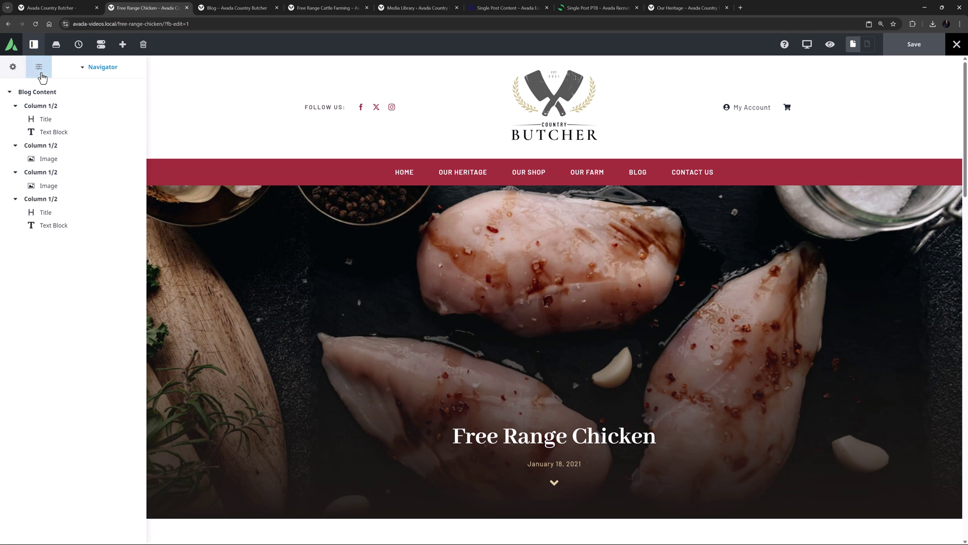
left_click(39, 71)
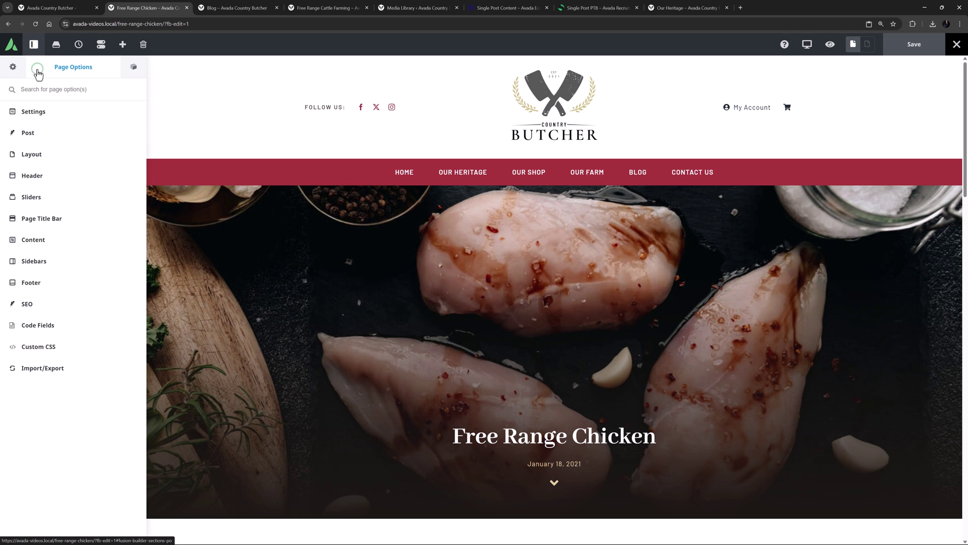
left_click(31, 114)
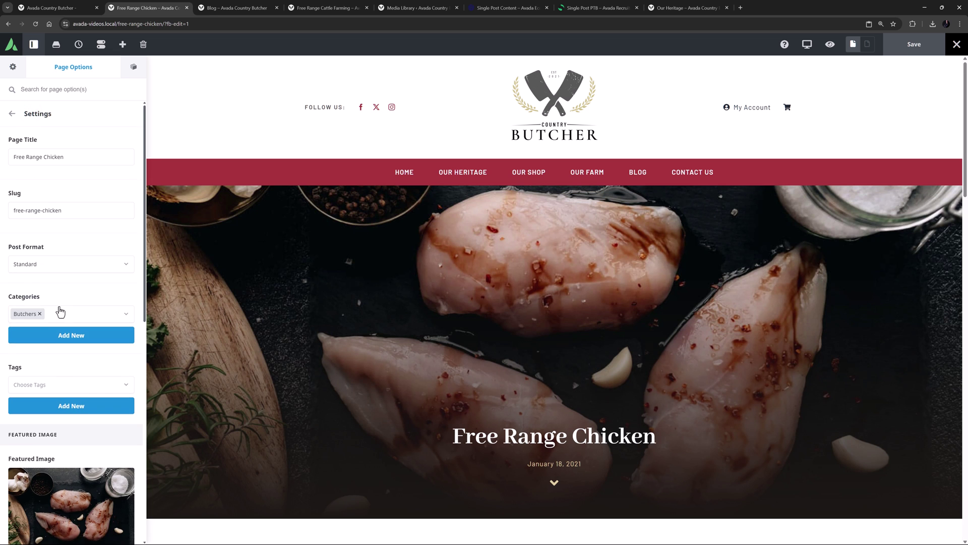
scroll(56, 327, "down", 5)
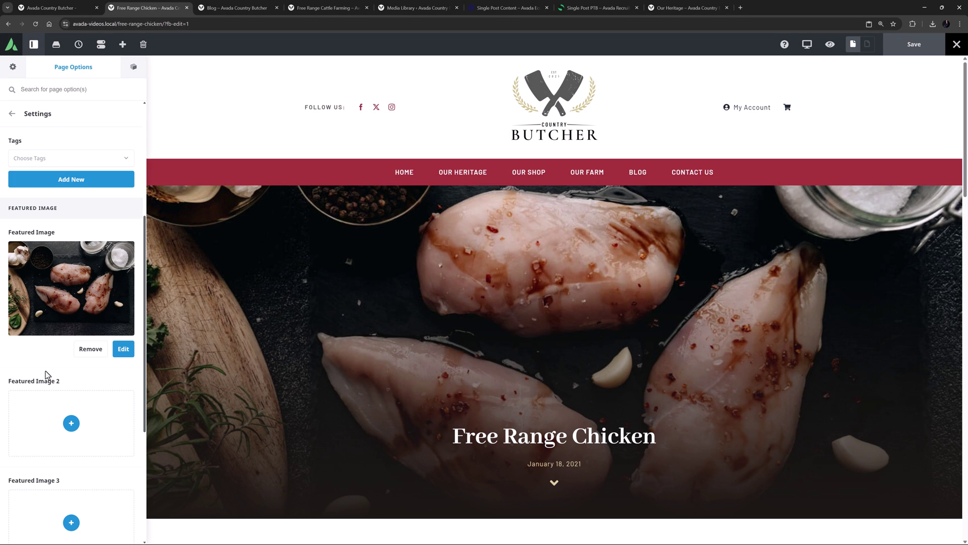
Exit to the post's back-end editor, then switch to the Blog page in the live builder.
mouse_move(956, 43)
left_click(922, 79)
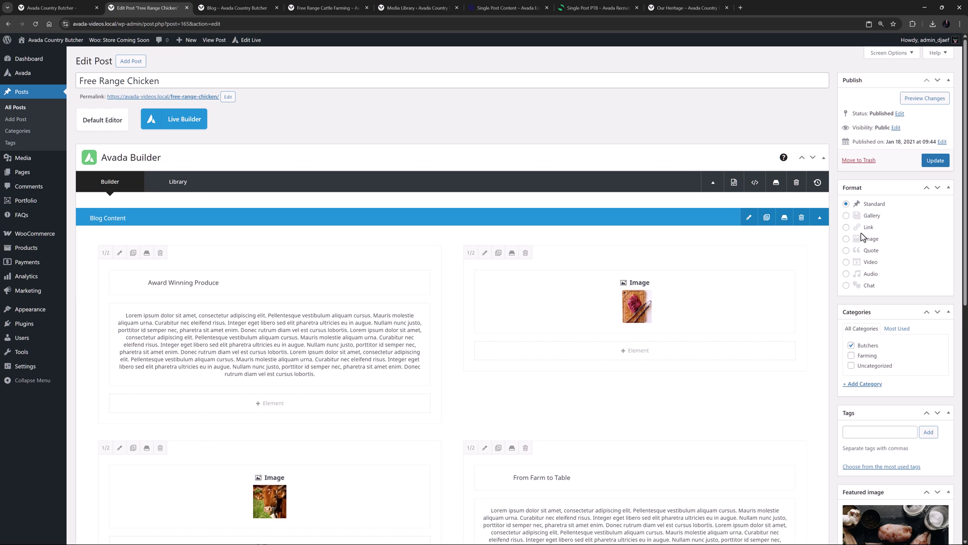
scroll(639, 262, "down", 5)
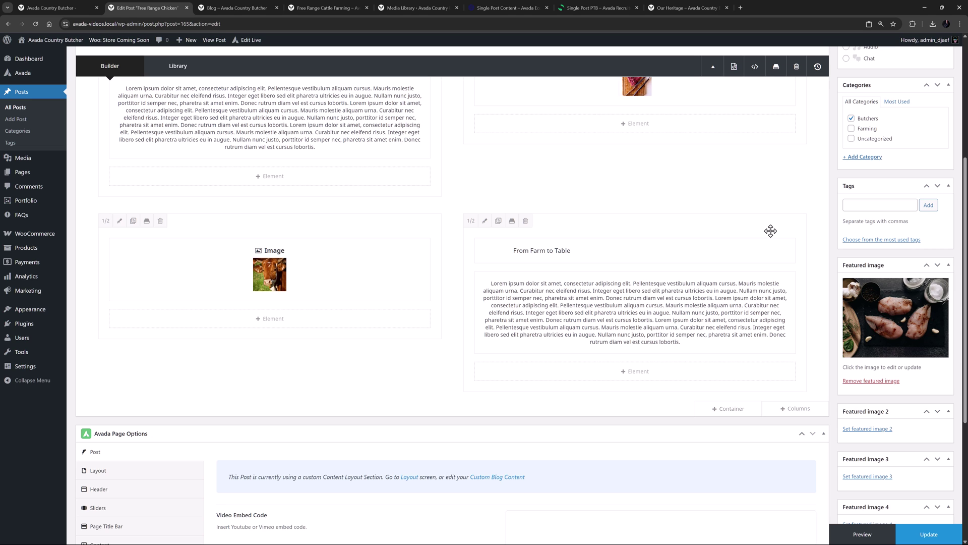
left_click(236, 9)
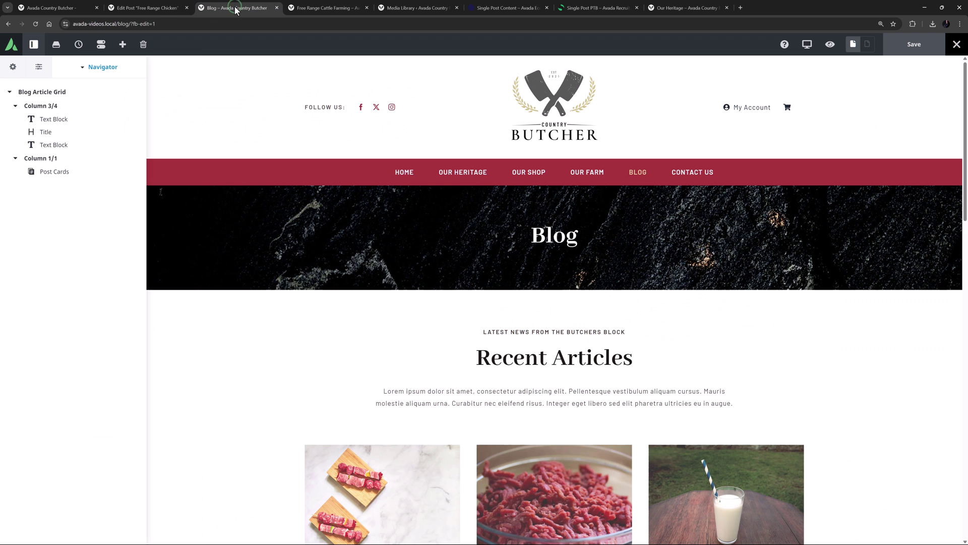
Edit the Post Cards element in the Navigator and open its Blog Grid post card layout.
left_click(101, 172)
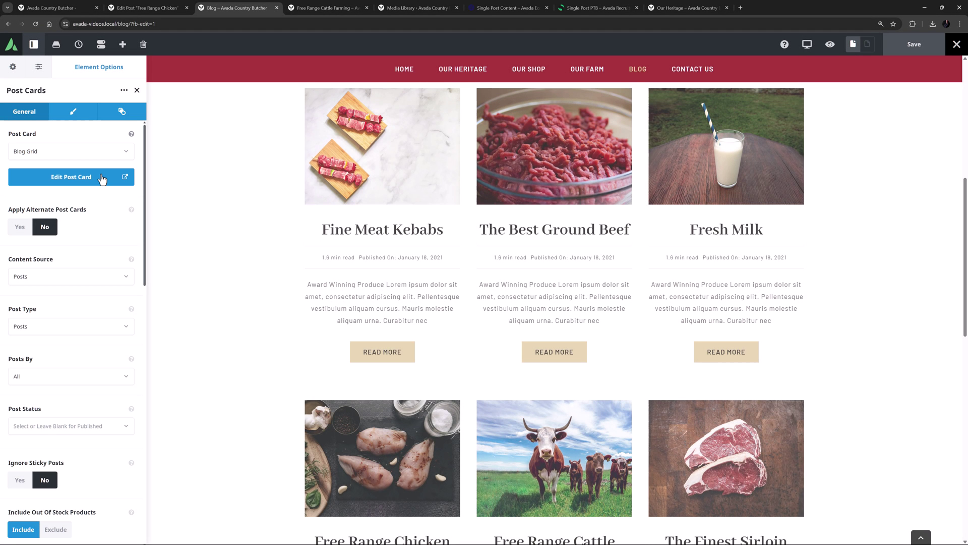
left_click(102, 178)
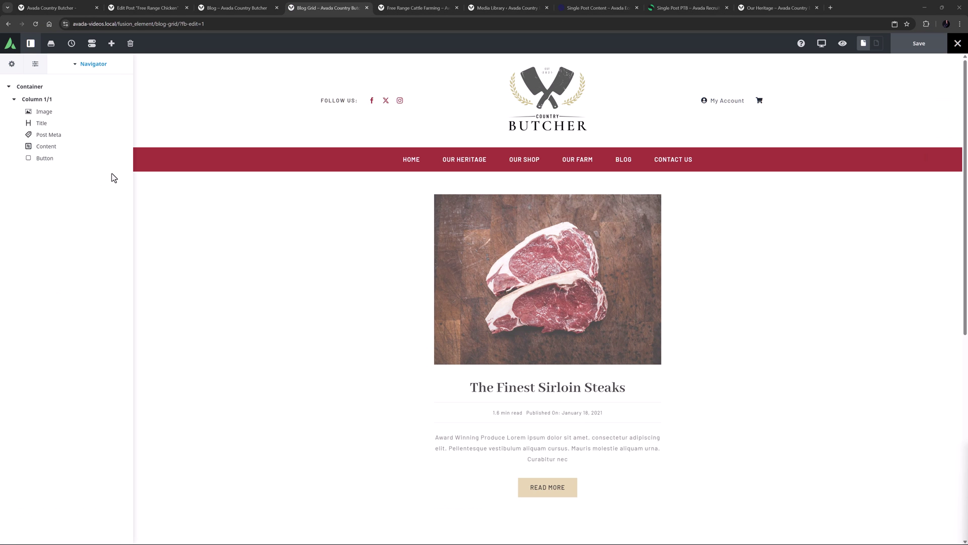
Set the card Image element's dynamic source to Featured Image, keeping Main Featured Image.
left_click(96, 112)
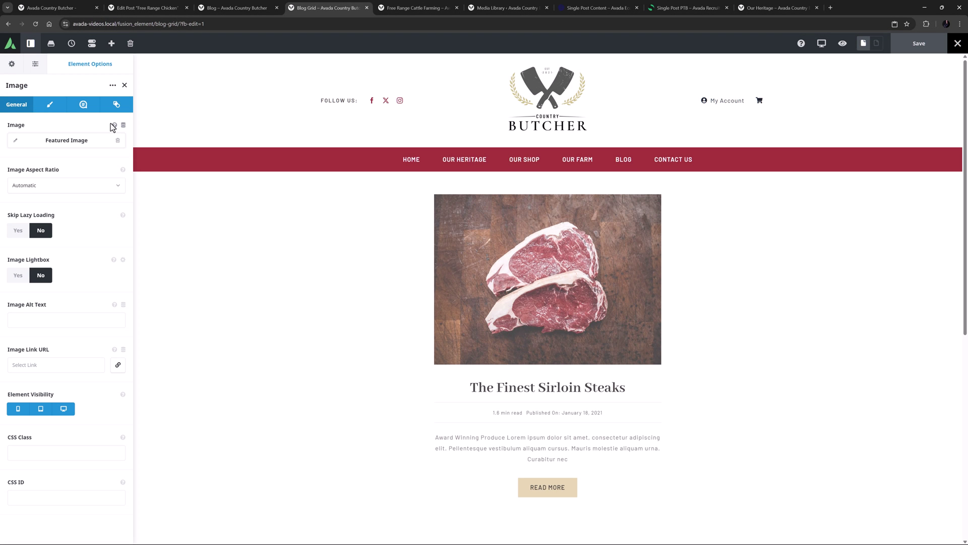
left_click(117, 141)
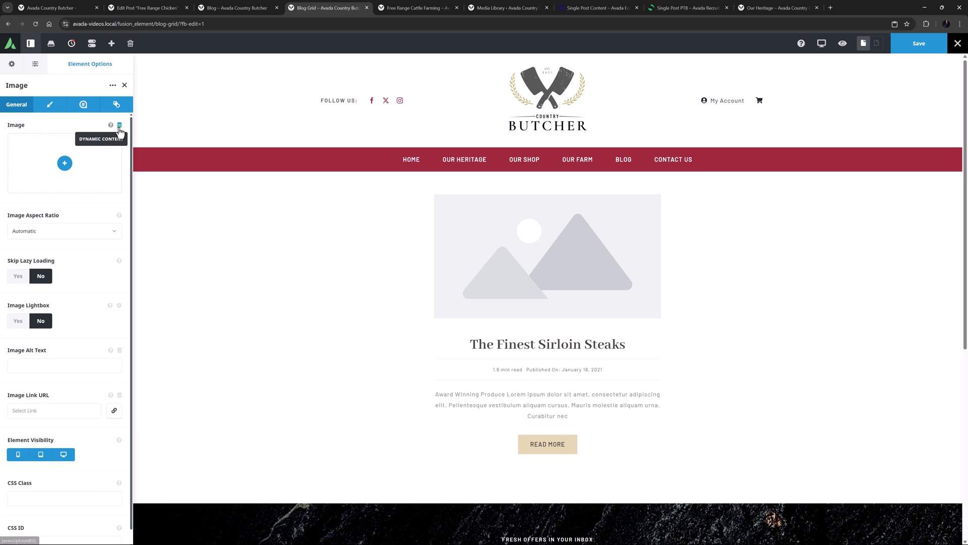
left_click(120, 125)
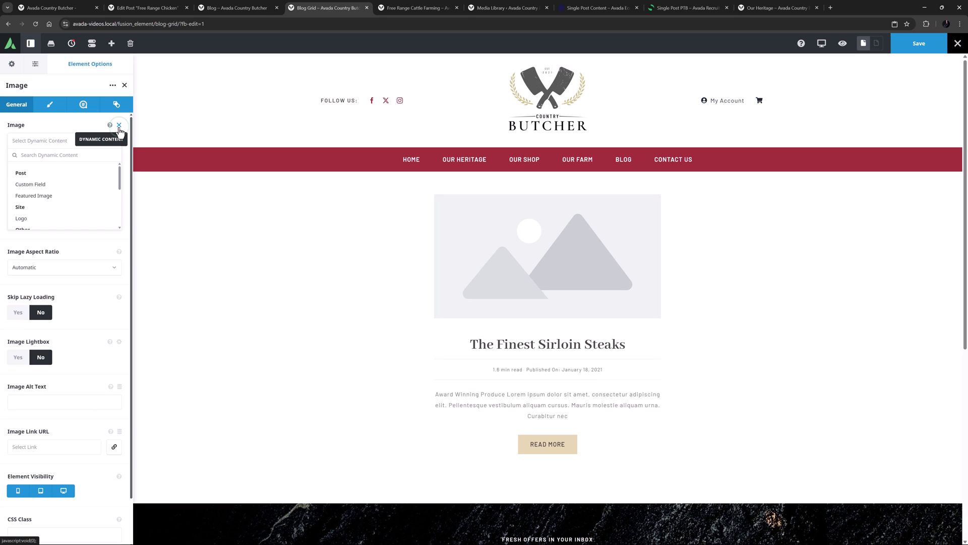
left_click(69, 202)
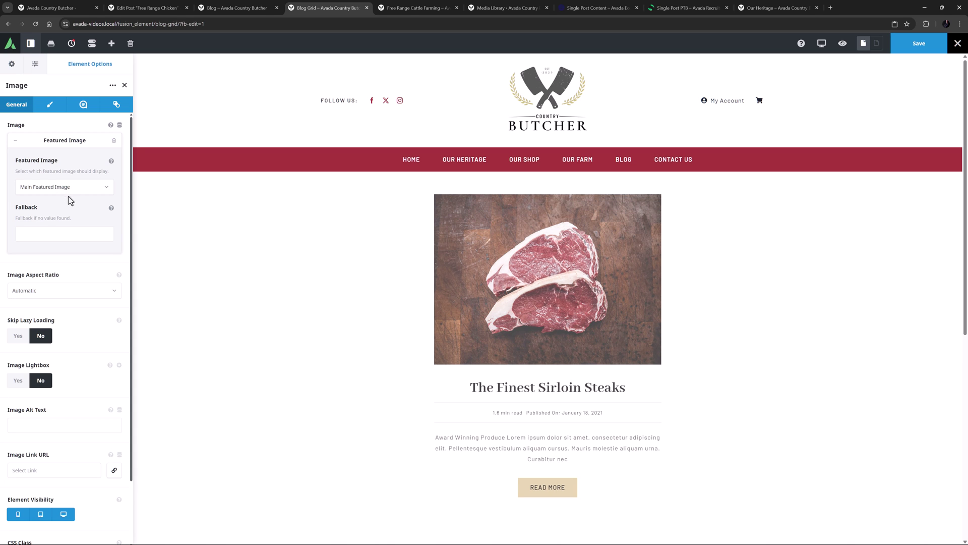
left_click(73, 189)
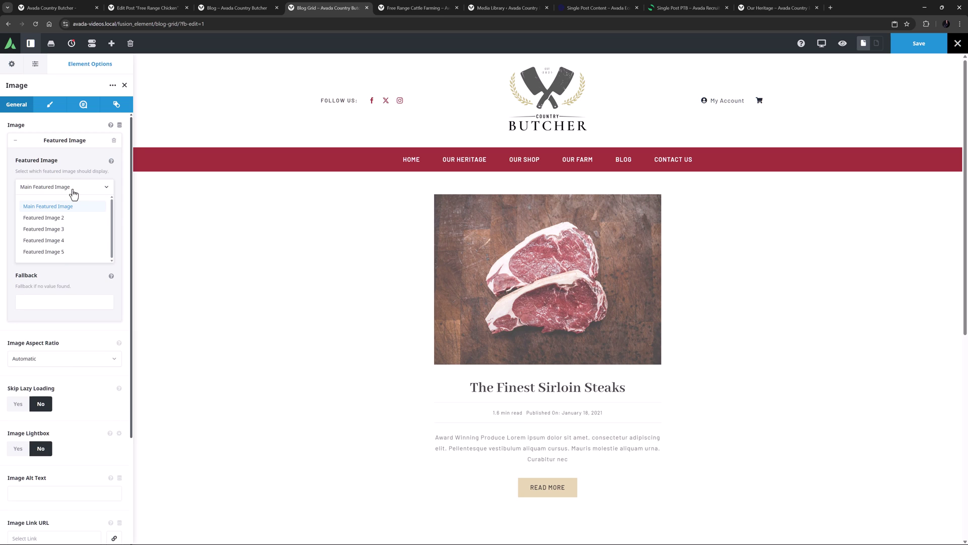
left_click(73, 188)
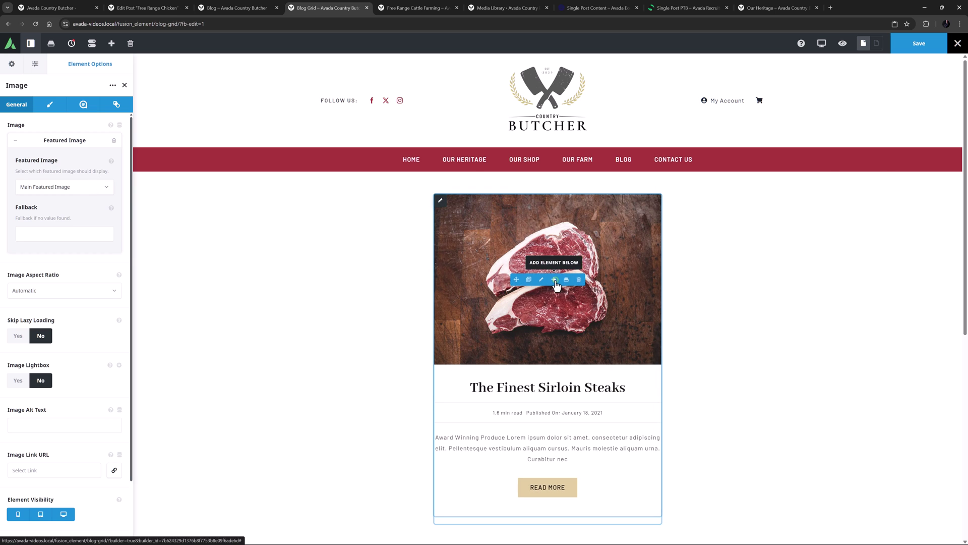
left_click(553, 279)
Insert a Post Card Image element and try its Static and Crossfade layouts.
left_click(253, 152)
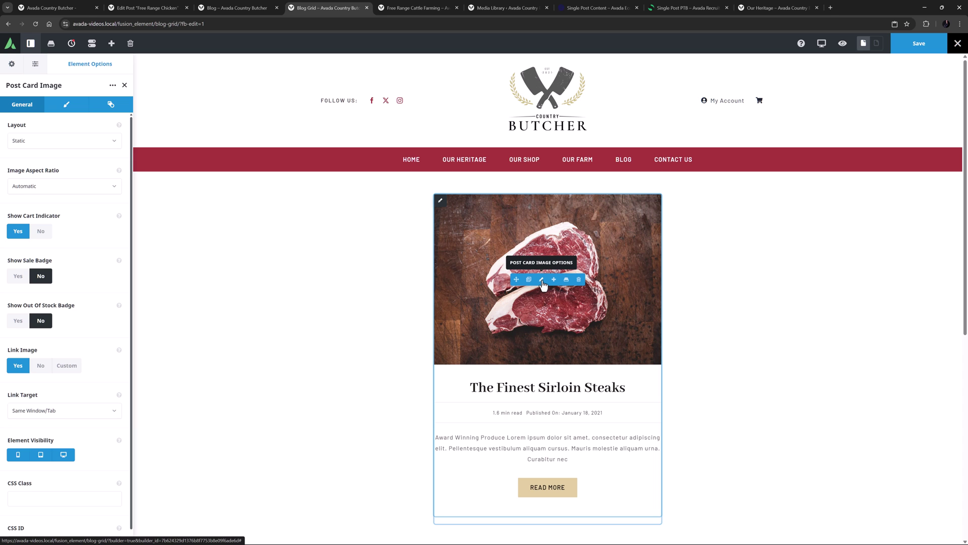
left_click(84, 142)
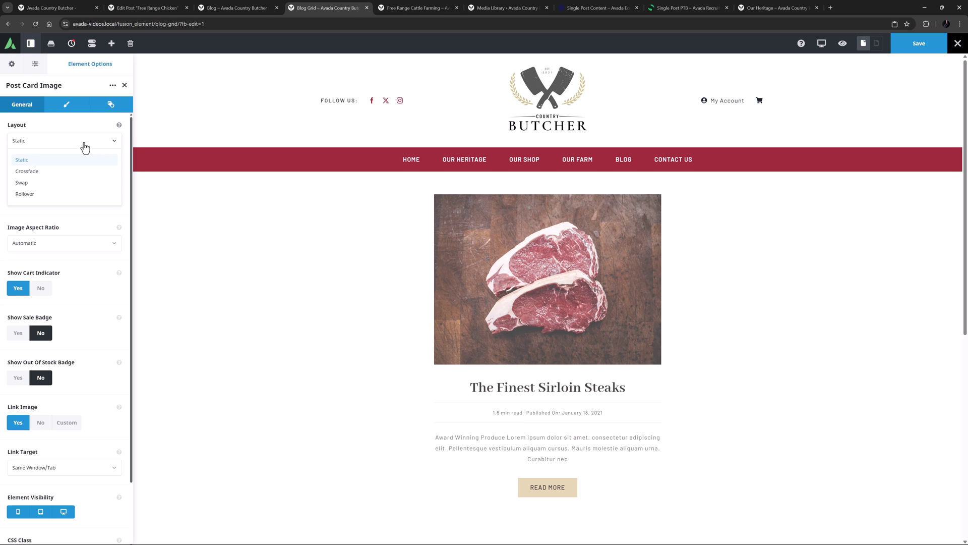
left_click(85, 145)
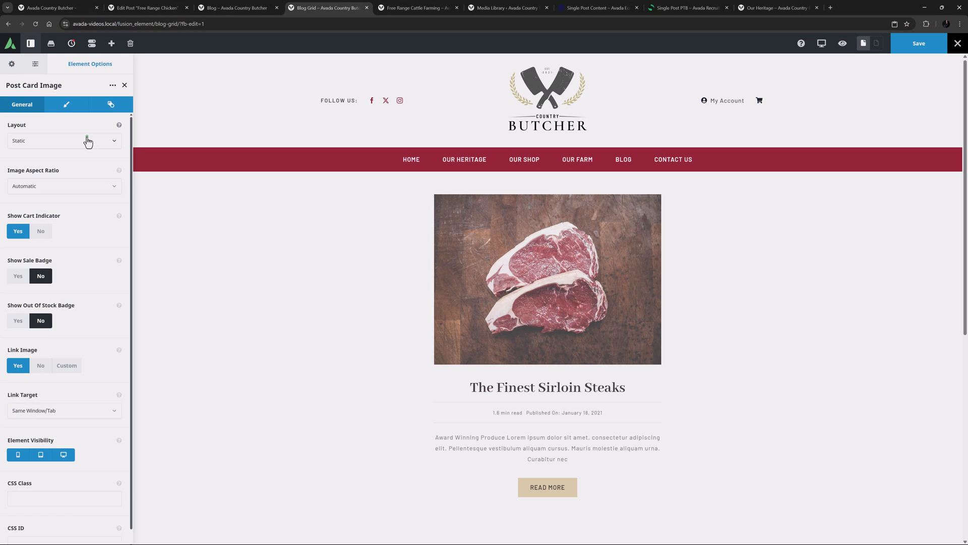
left_click(87, 141)
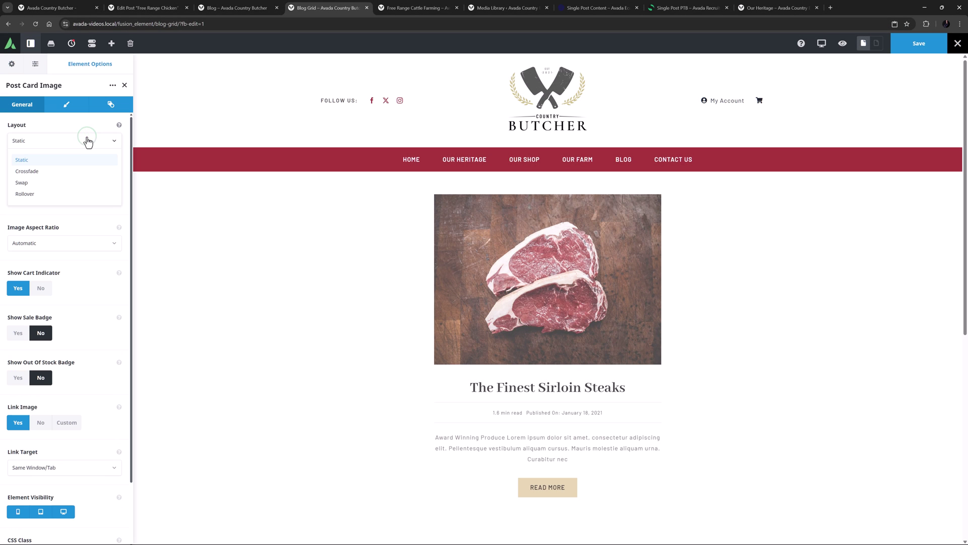
left_click(72, 173)
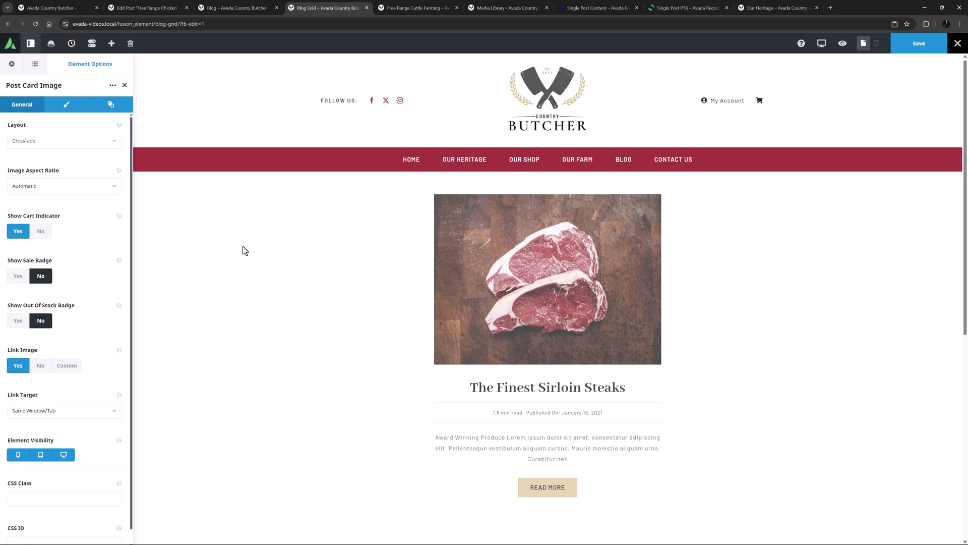
mouse_move(473, 292)
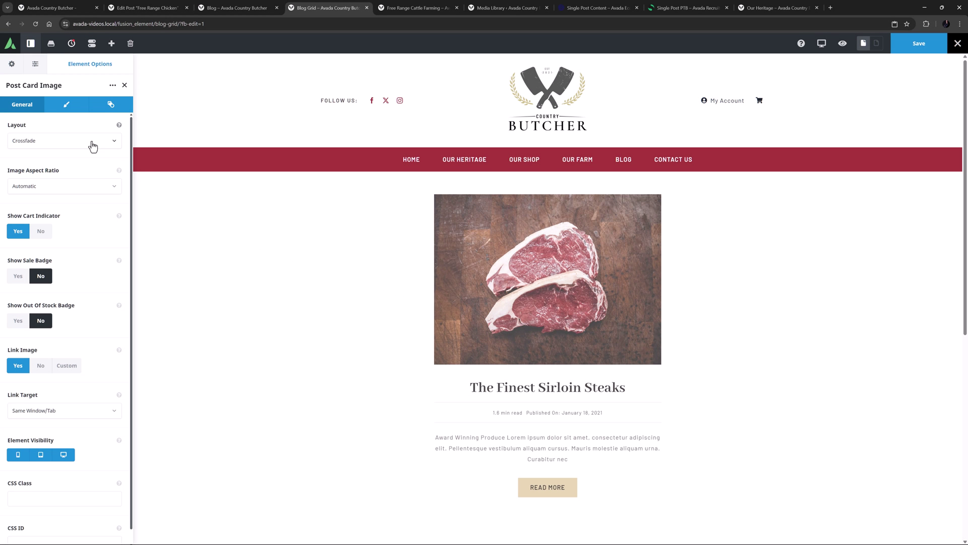
Change the post card image layout from Swap to Rollover.
left_click(79, 139)
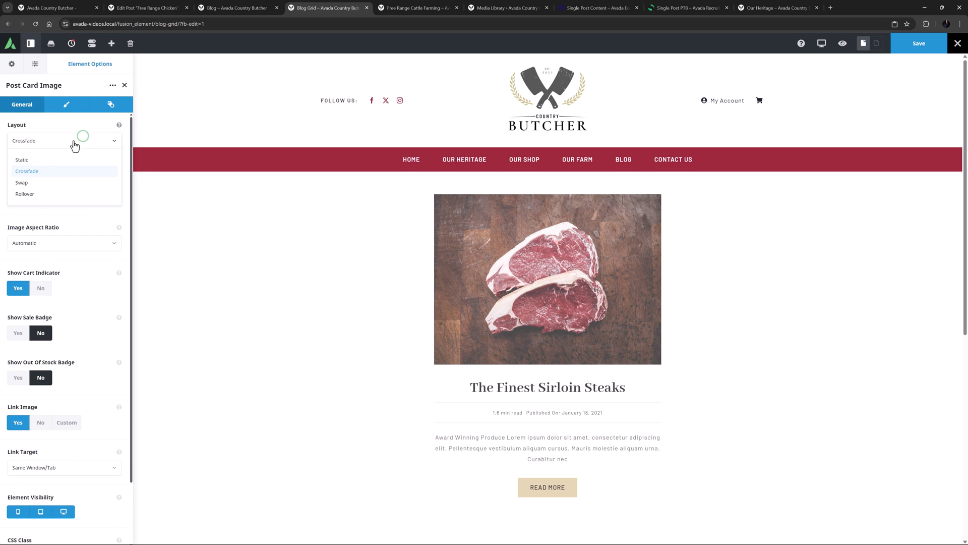
left_click(43, 182)
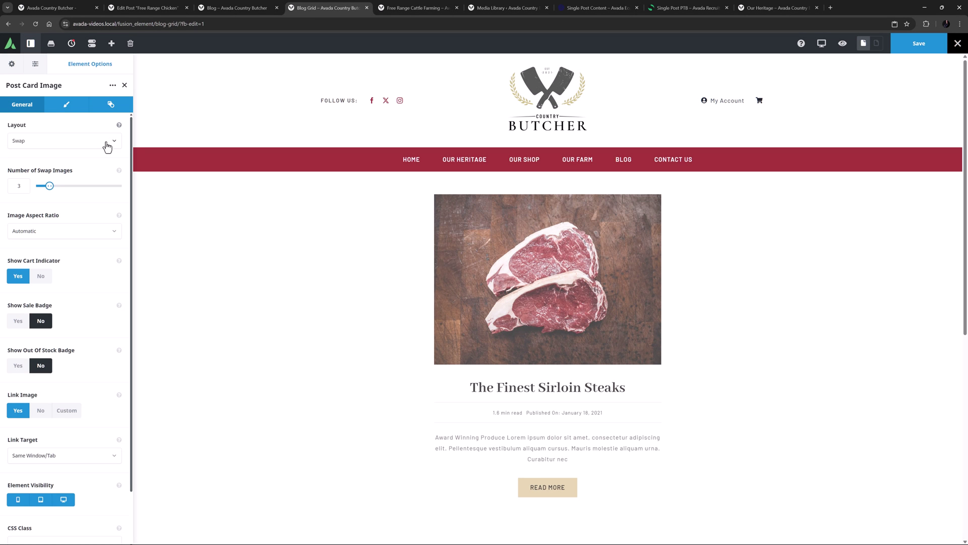
left_click(107, 144)
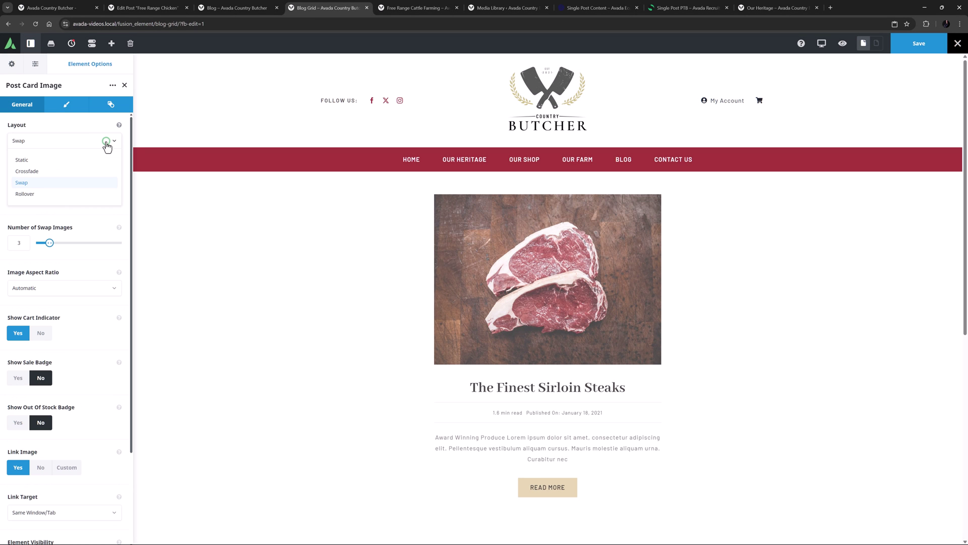
left_click(79, 193)
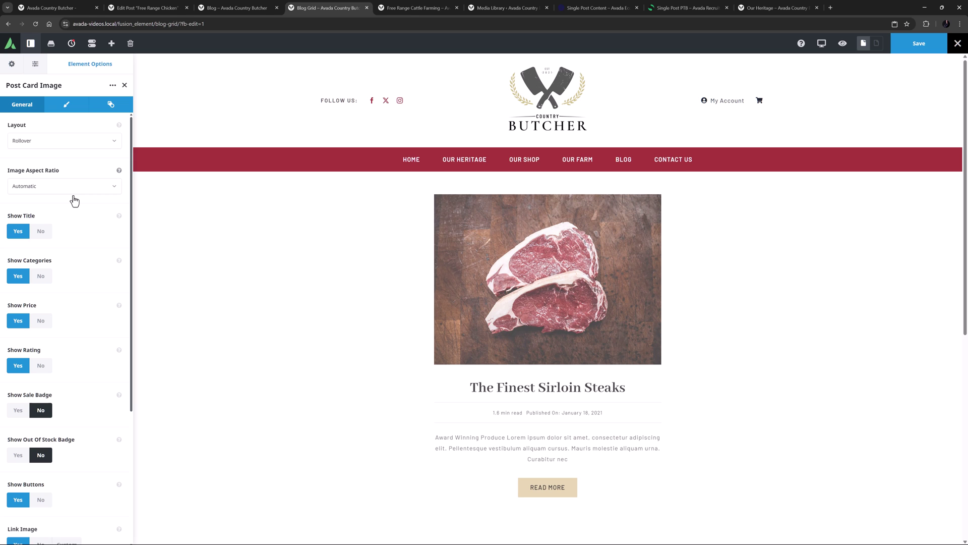
left_click(12, 64)
Set Image Rollover to Yes under Global Options > Extras > Featured Image Rollover.
scroll(60, 403, "down", 3)
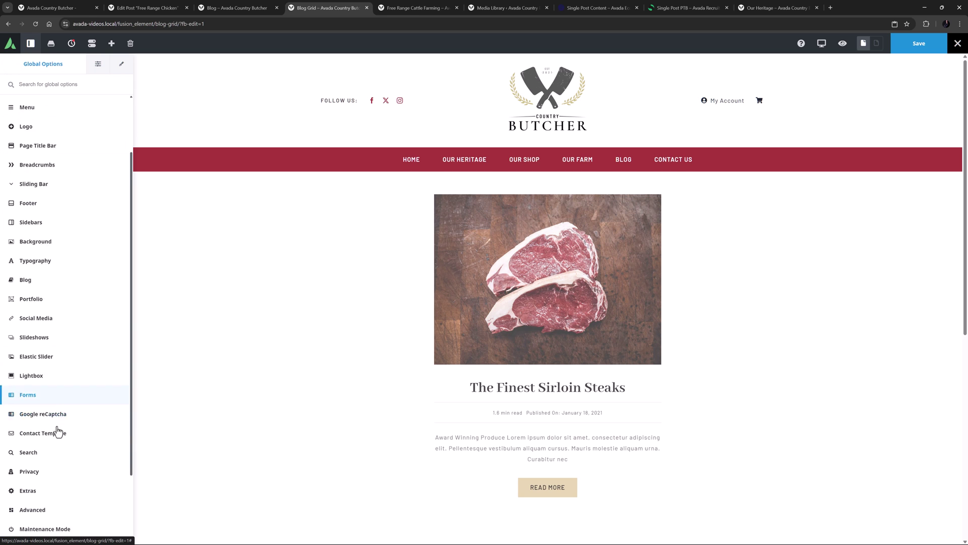
left_click(54, 446)
left_click(50, 501)
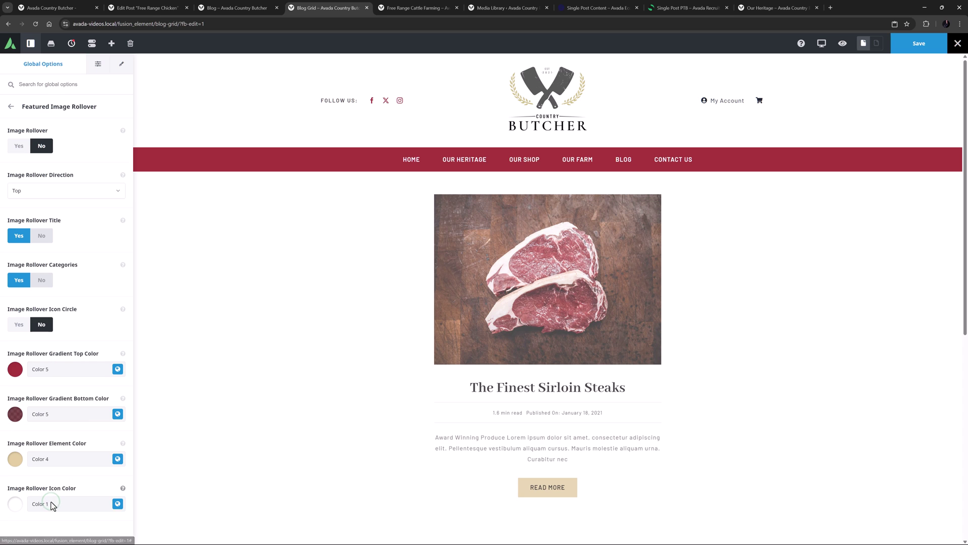
left_click(18, 146)
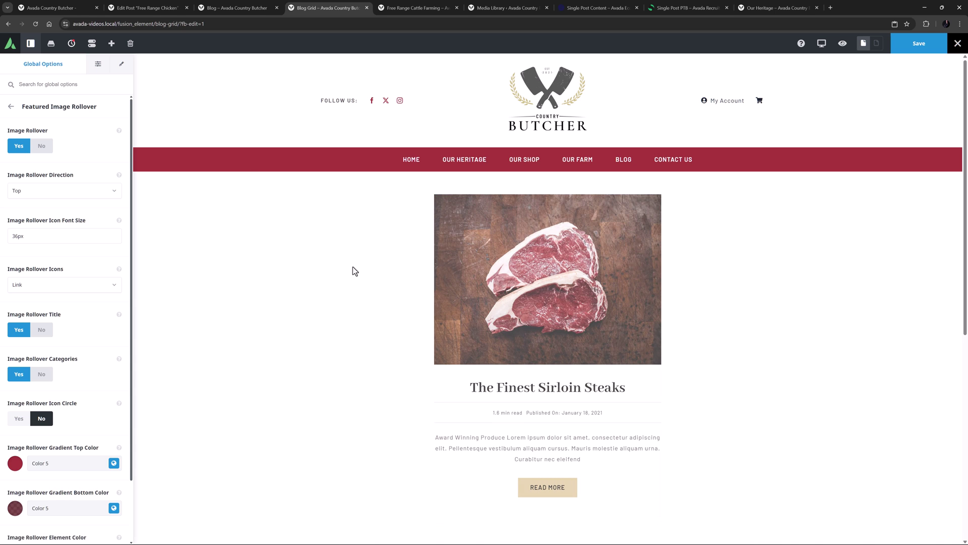
Reload the builder page, confirm Reload, and return to the Blog page editor.
left_click(35, 23)
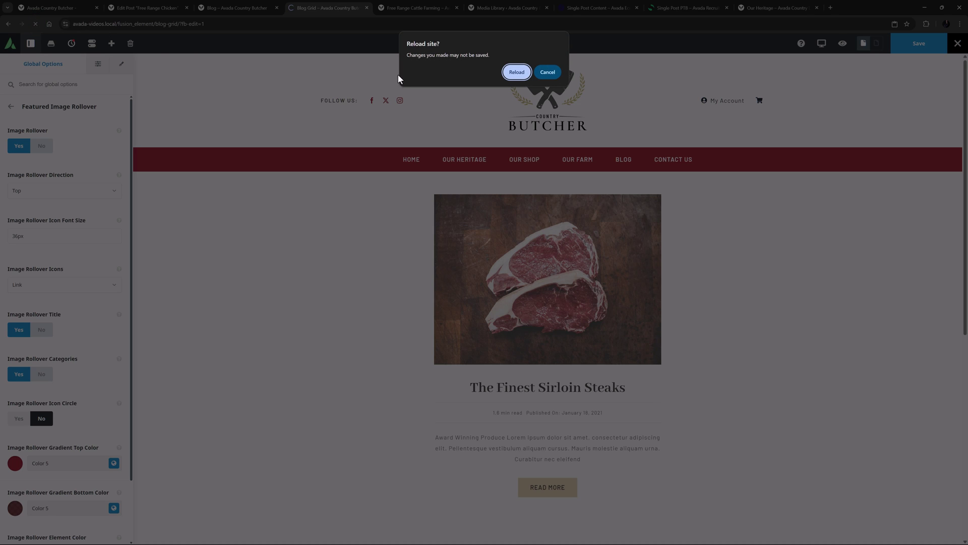
left_click(516, 71)
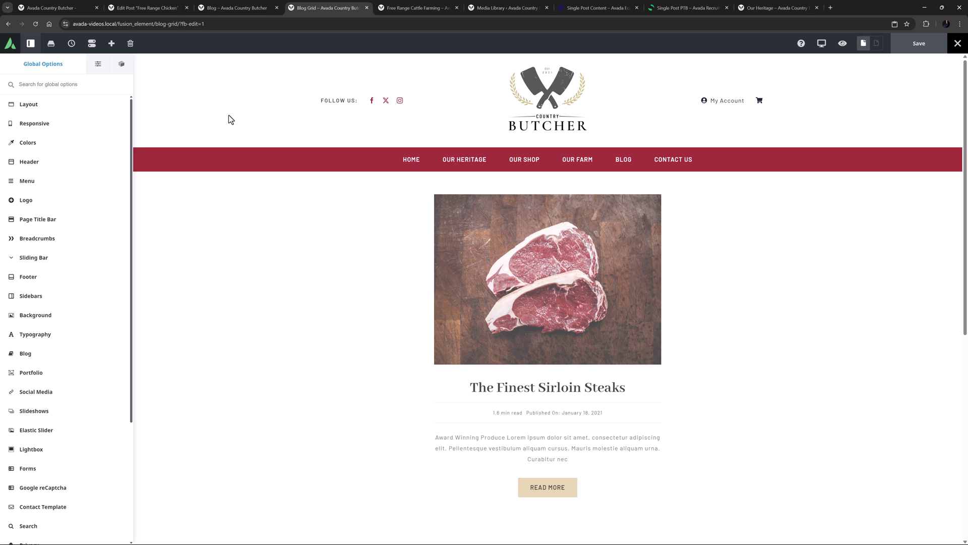
left_click(226, 7)
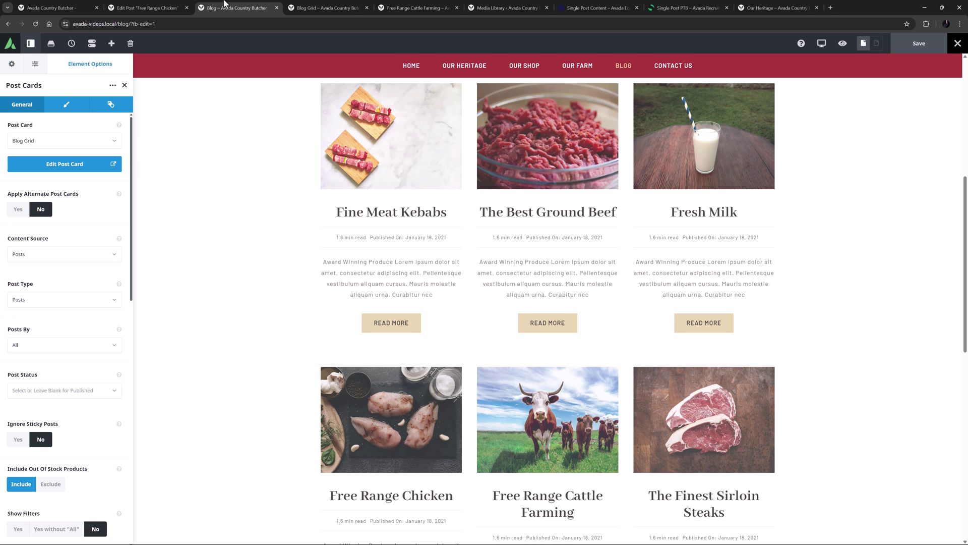
Review the post cards' Design layout options, keep Grid, then view the Free Range Cattle Farming post.
left_click(66, 104)
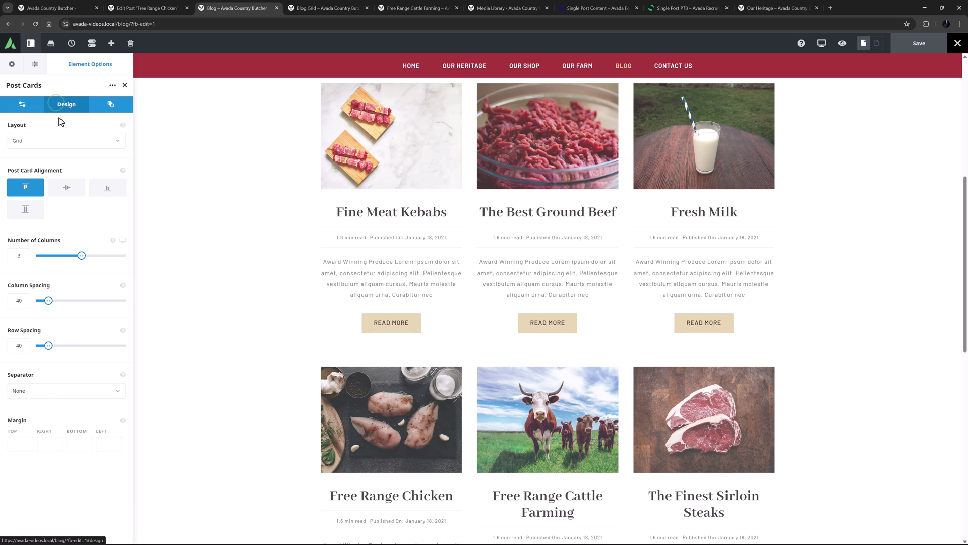
left_click(66, 143)
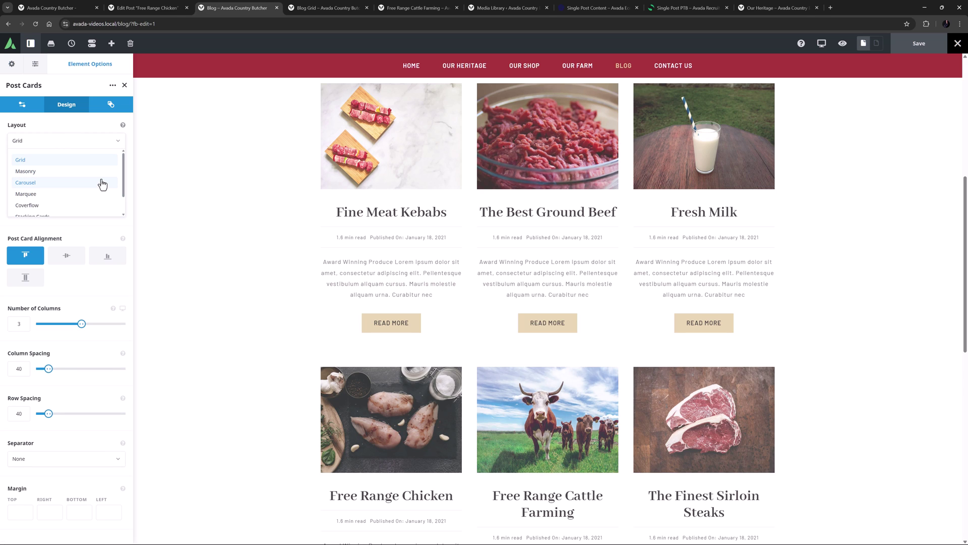
scroll(103, 183, "down", 1)
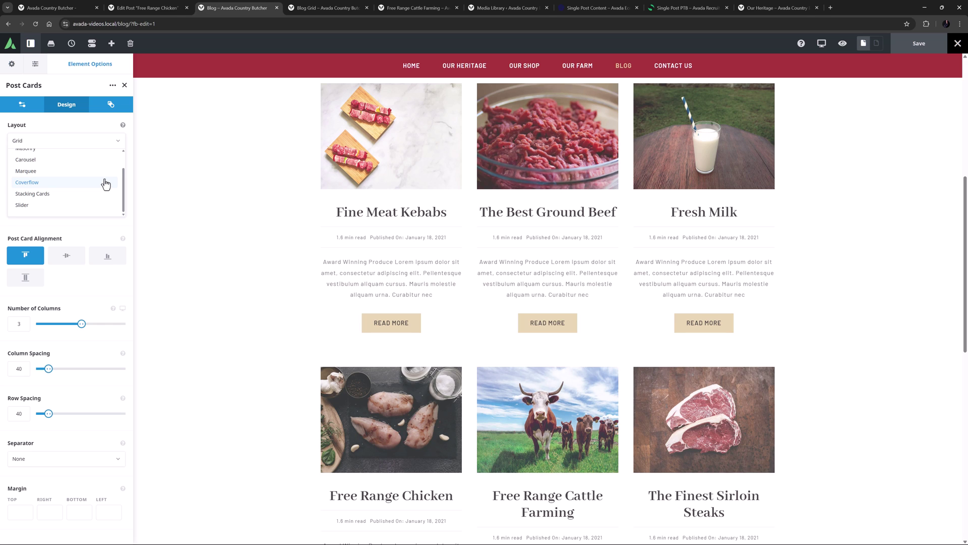
scroll(104, 184, "up", 1)
left_click(98, 144)
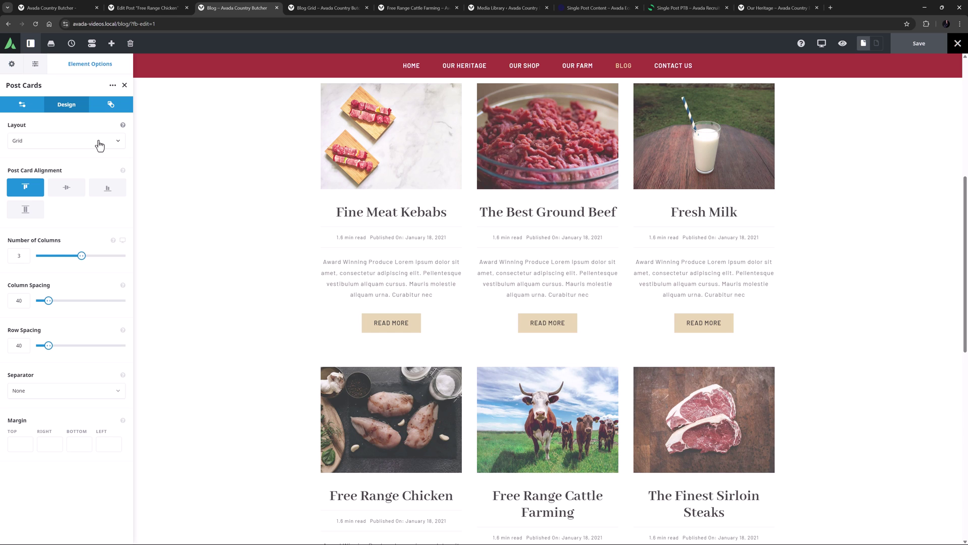
left_click(423, 4)
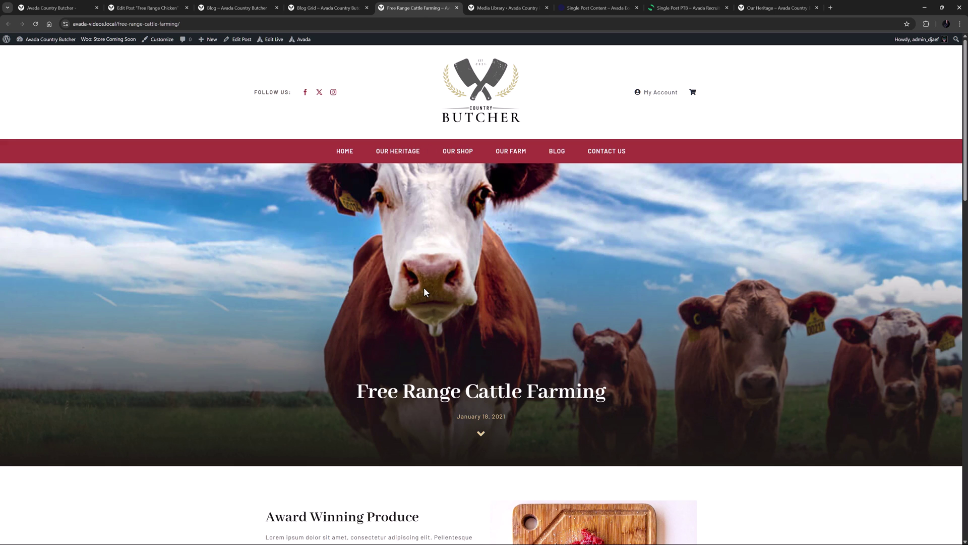
Edit the Custom Blog PTB layout and show the title bar container's Background > Image settings.
mouse_move(275, 41)
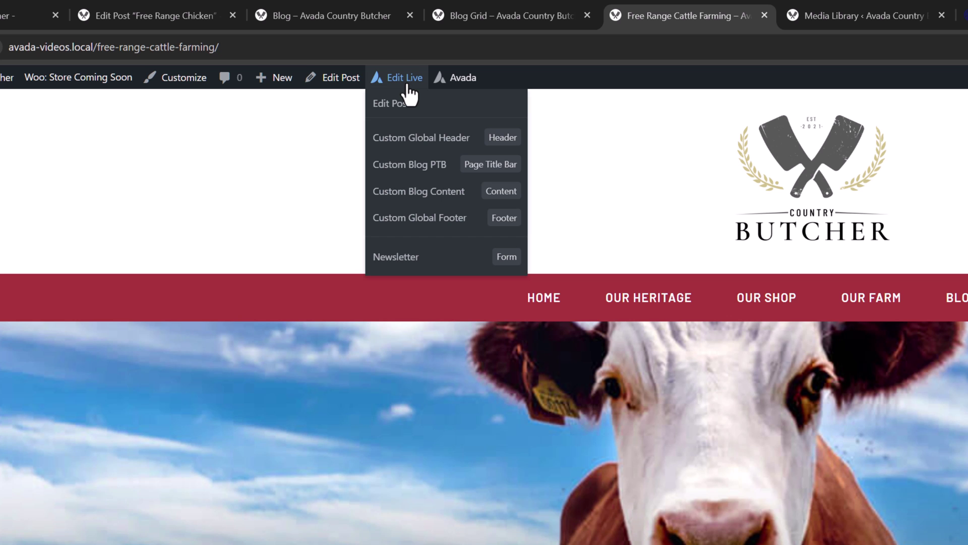
mouse_move(417, 165)
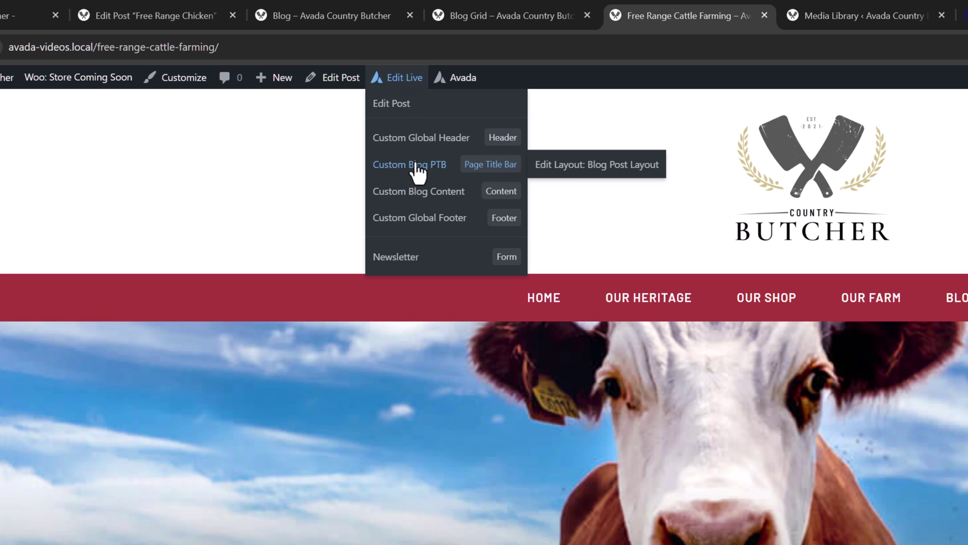
left_click(416, 166)
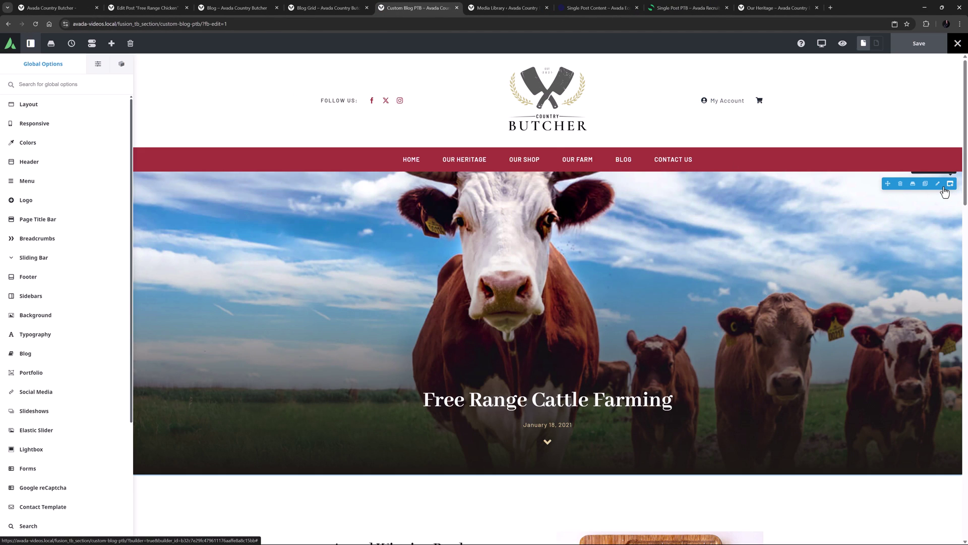
left_click(937, 184)
left_click(83, 104)
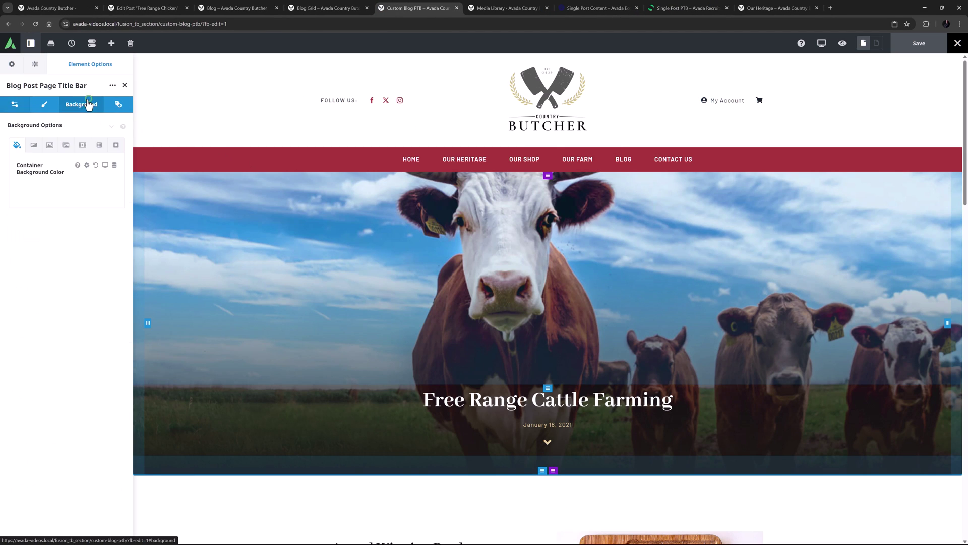
left_click(50, 145)
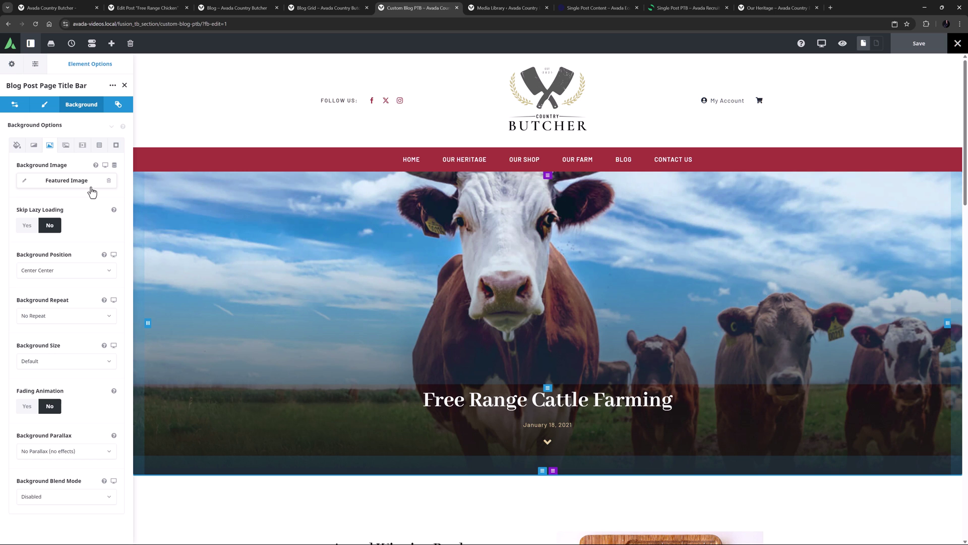
left_click(511, 9)
View cattle-farming.jpg's attachment details, then return to the Custom Blog PTB layout.
left_click(331, 292)
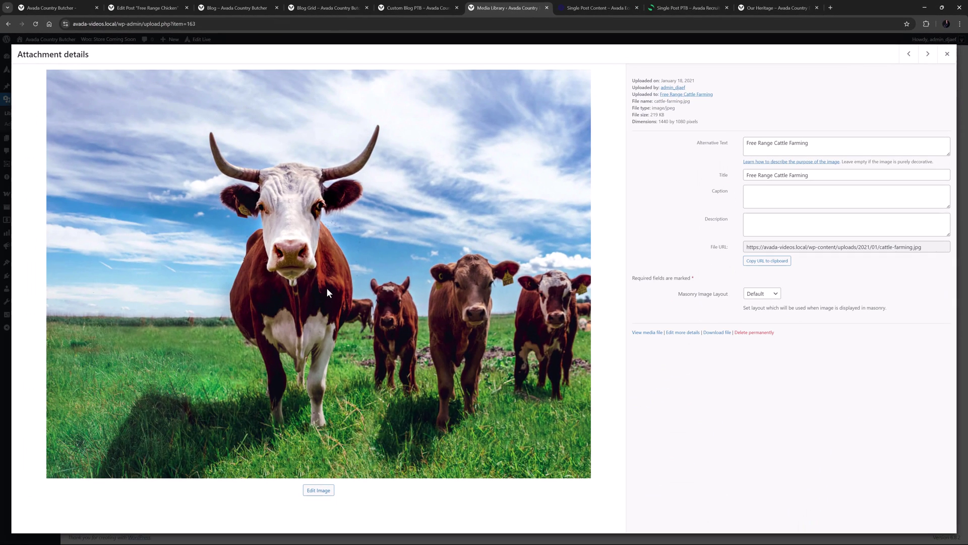
left_click(412, 8)
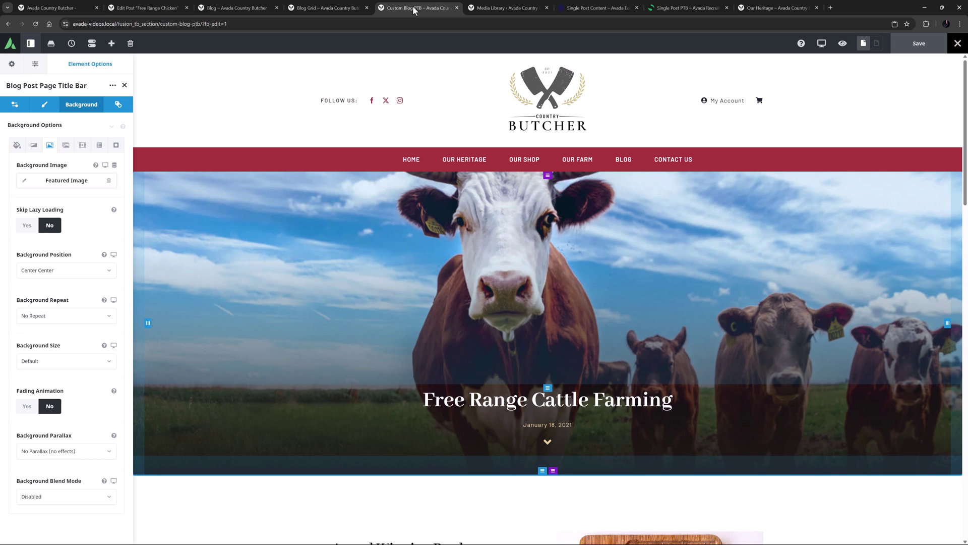
Compare the Single Post Content and Avada Recruitment Single Post PTB layouts' Featured Image backgrounds.
left_click(588, 9)
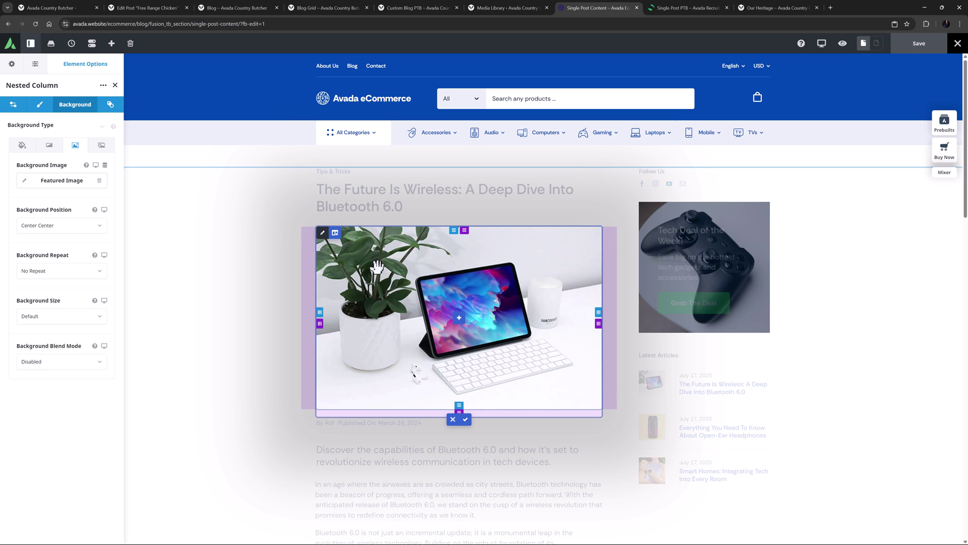
left_click(651, 8)
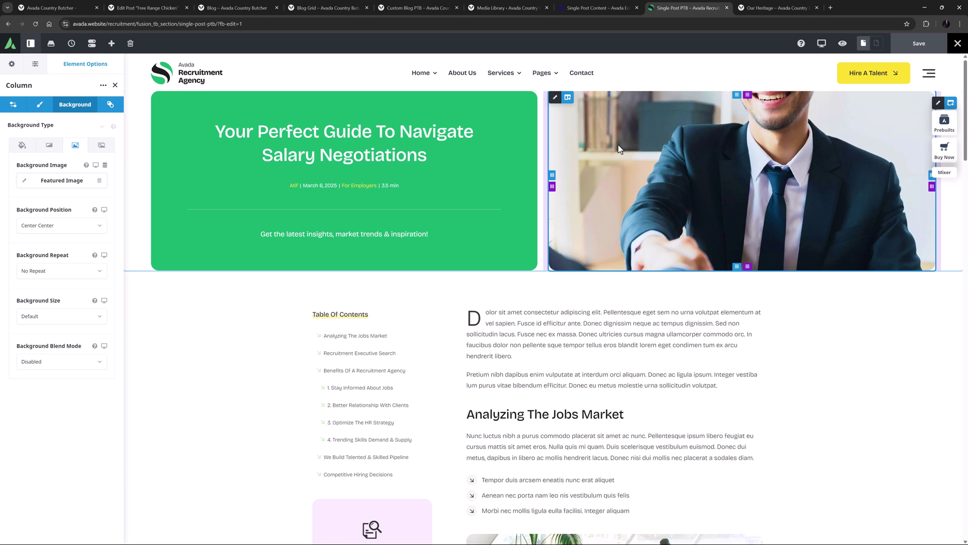
Browse through Our Heritage and Our Farm to Contact Us, then edit its Subpage Custom Page Title Bar layout.
left_click(69, 7)
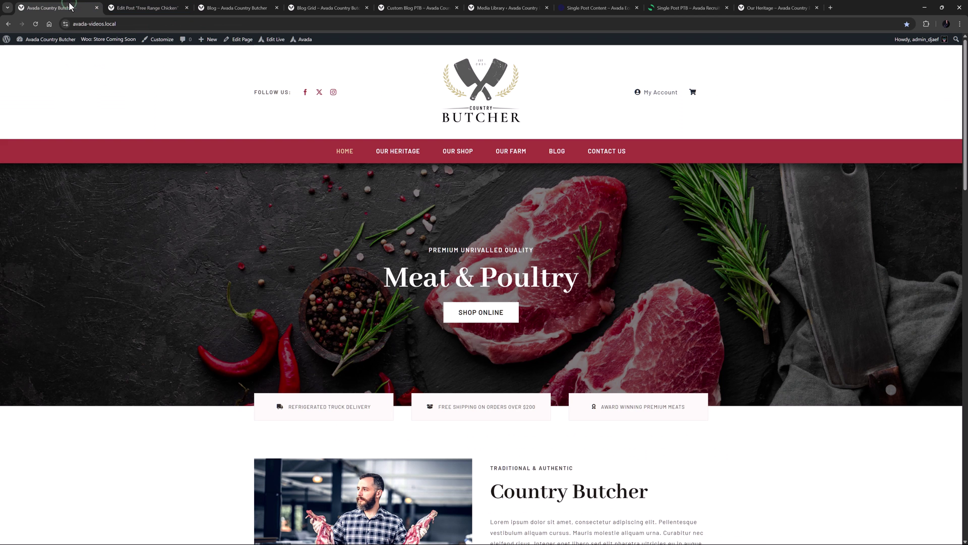
mouse_move(265, 44)
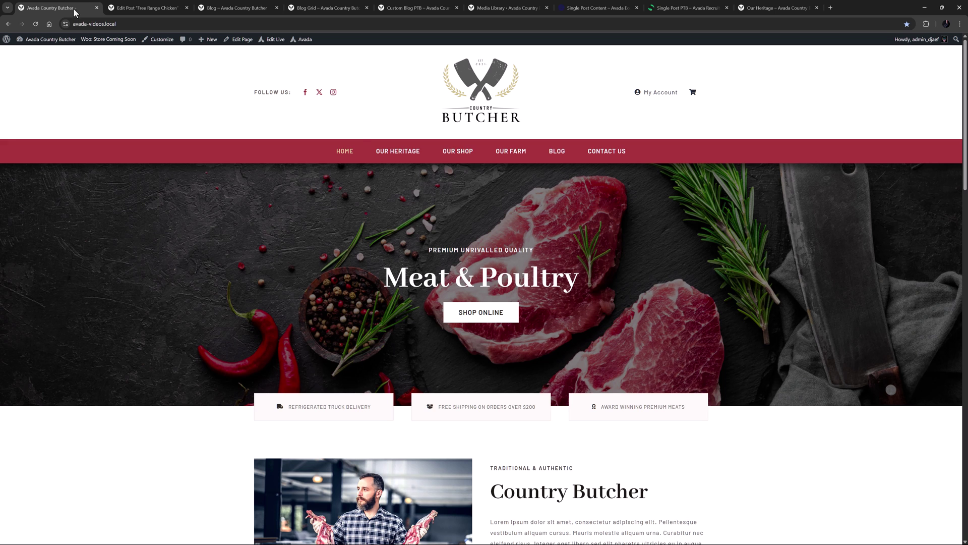
left_click(390, 152)
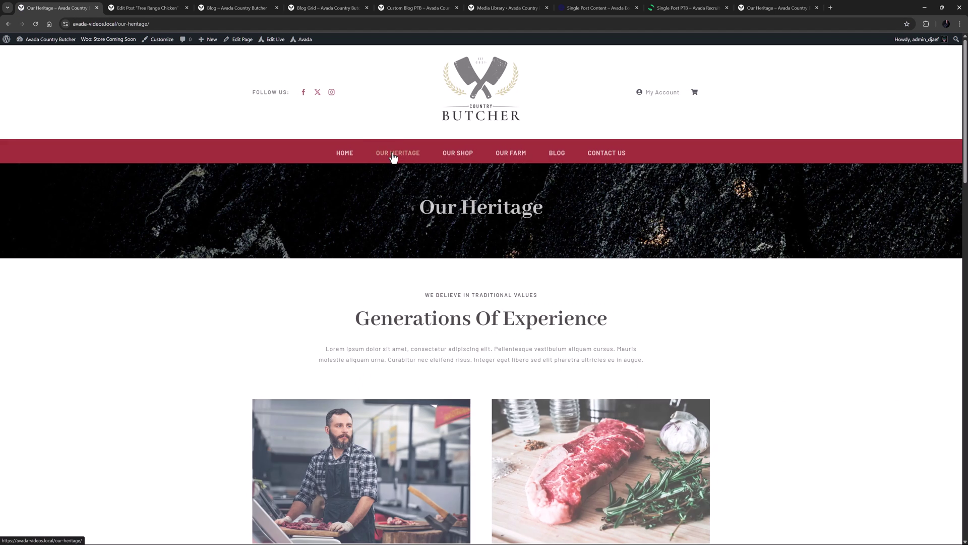
left_click(508, 153)
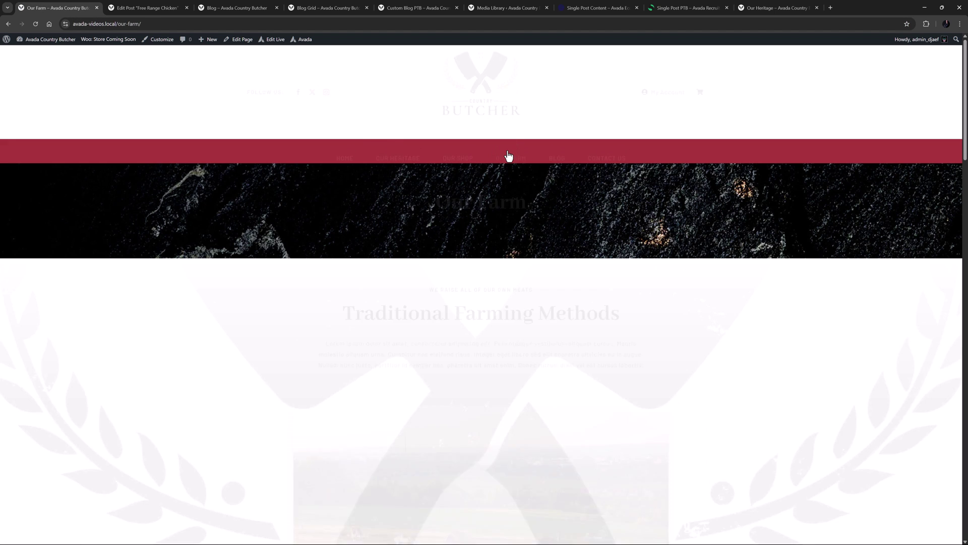
left_click(598, 154)
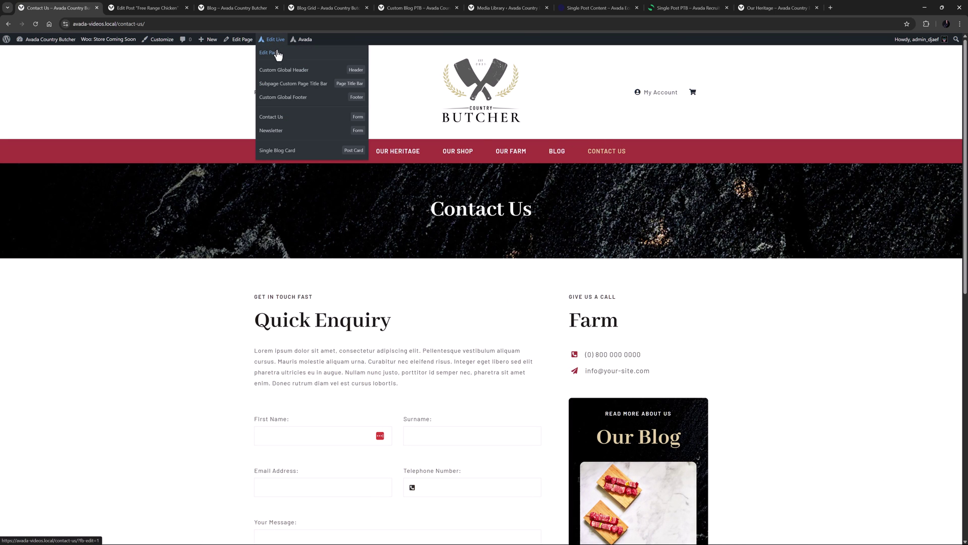
left_click(284, 85)
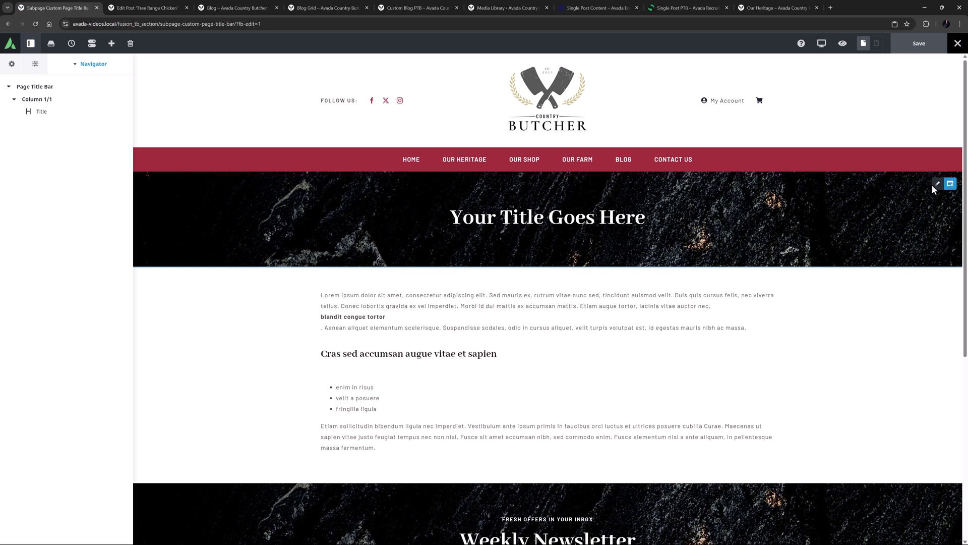
Replace the title bar container's fixed dark background image with the dynamic Featured Image and save the layout.
left_click(937, 184)
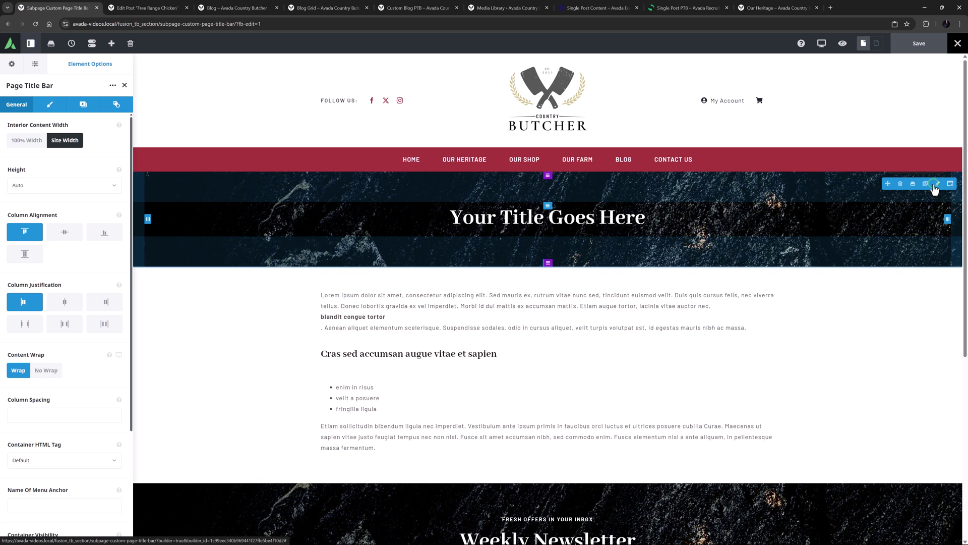
left_click(82, 106)
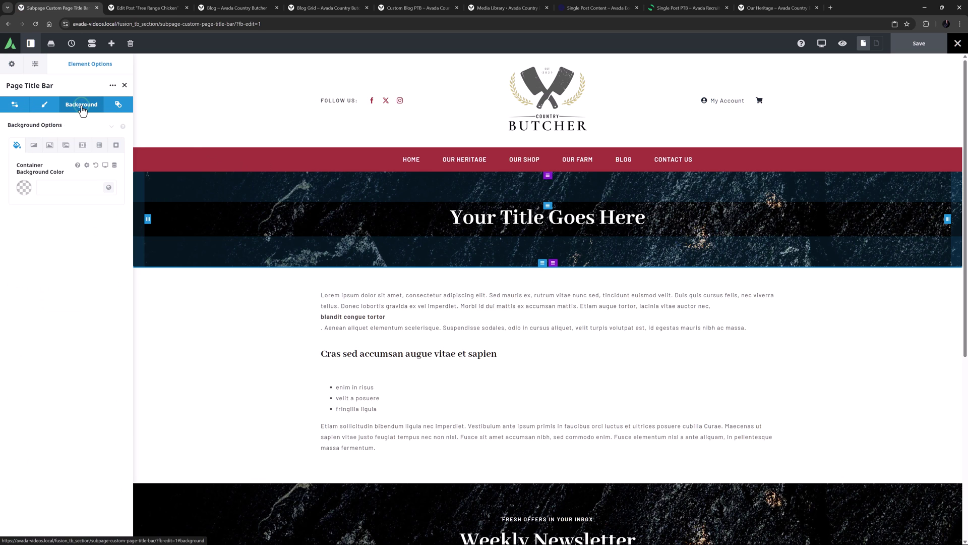
left_click(48, 146)
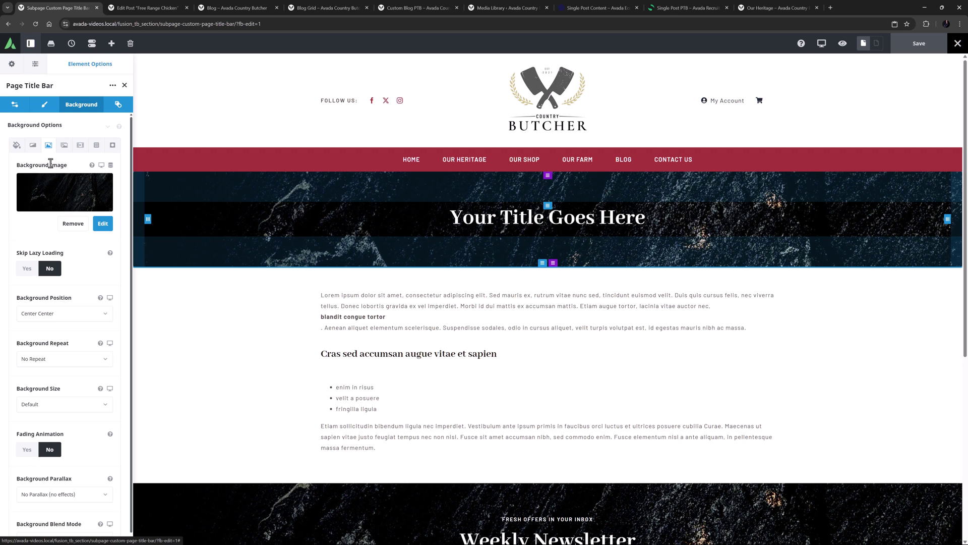
left_click(68, 225)
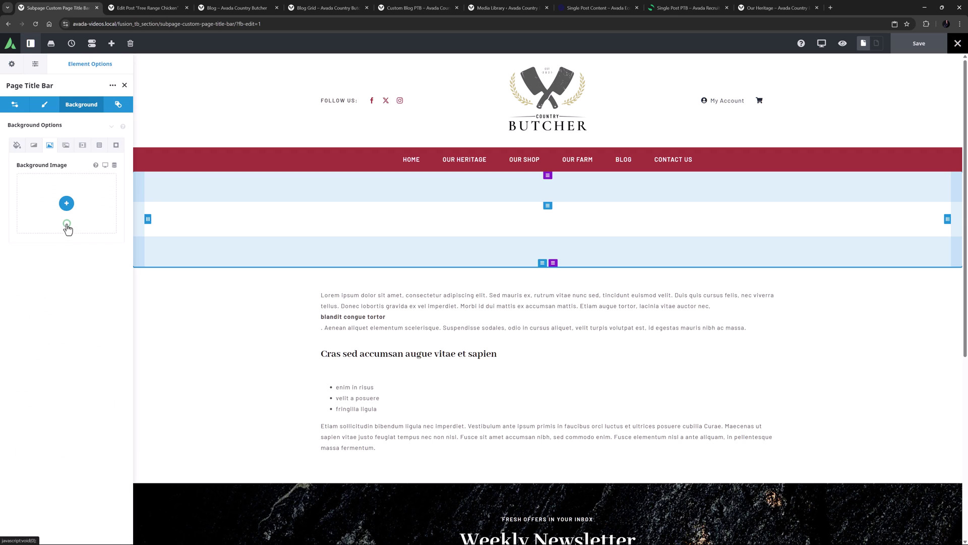
left_click(115, 166)
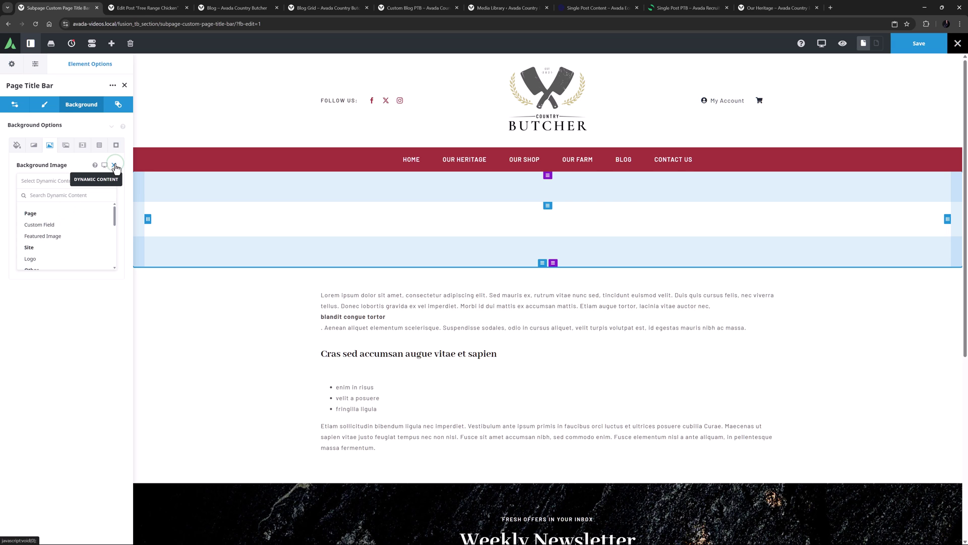
left_click(44, 236)
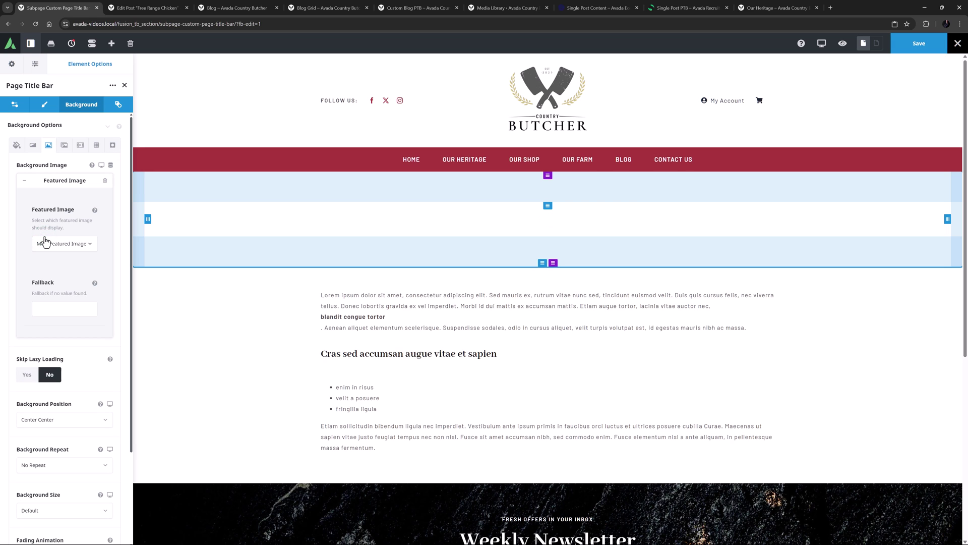
left_click(908, 44)
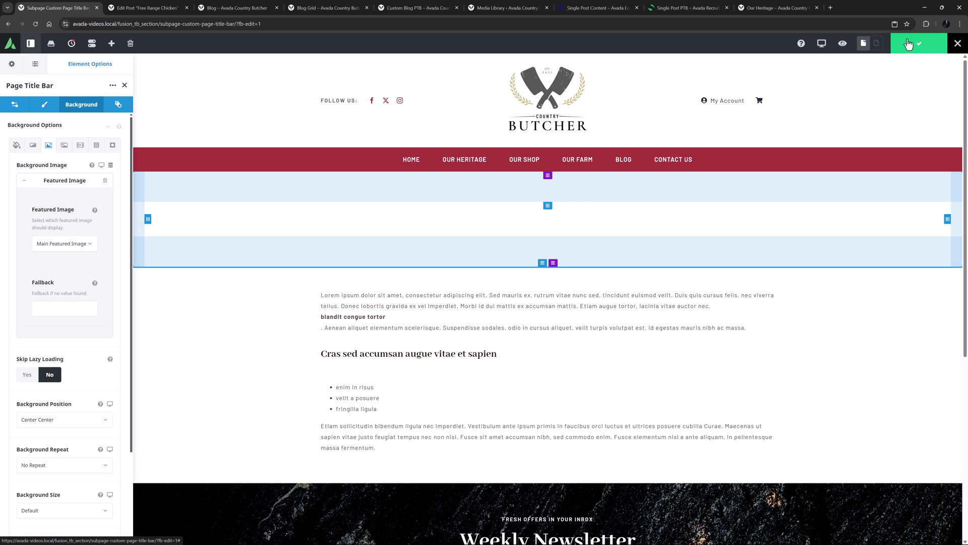
left_click(779, 8)
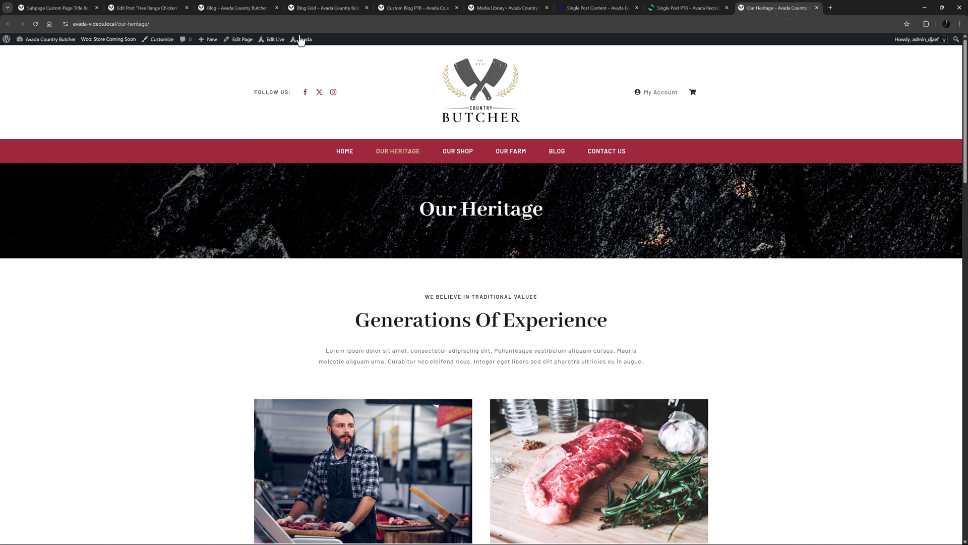
Set the cows-in-barn photo at full 2560 × 1707 size as Our Heritage's featured image.
left_click(272, 40)
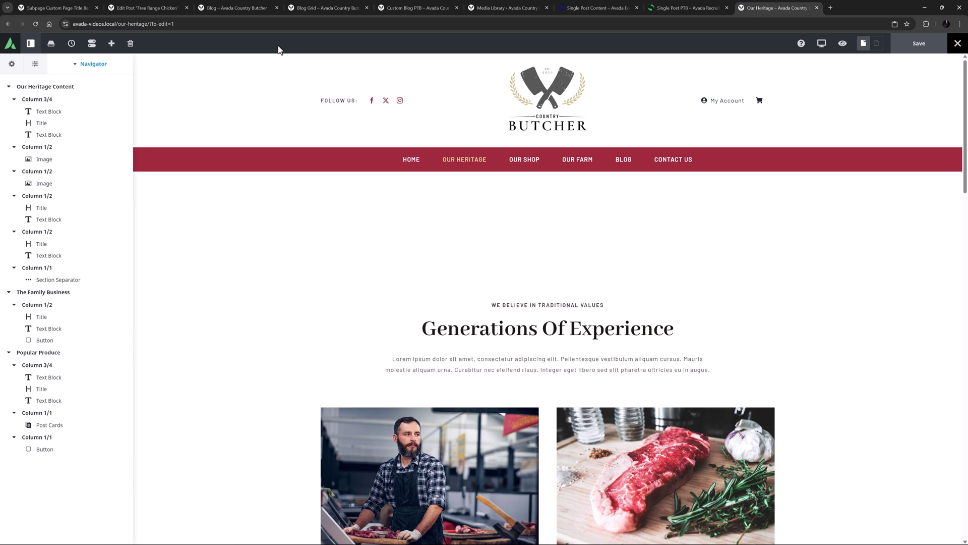
left_click_drag(487, 217, 573, 219)
left_click(37, 65)
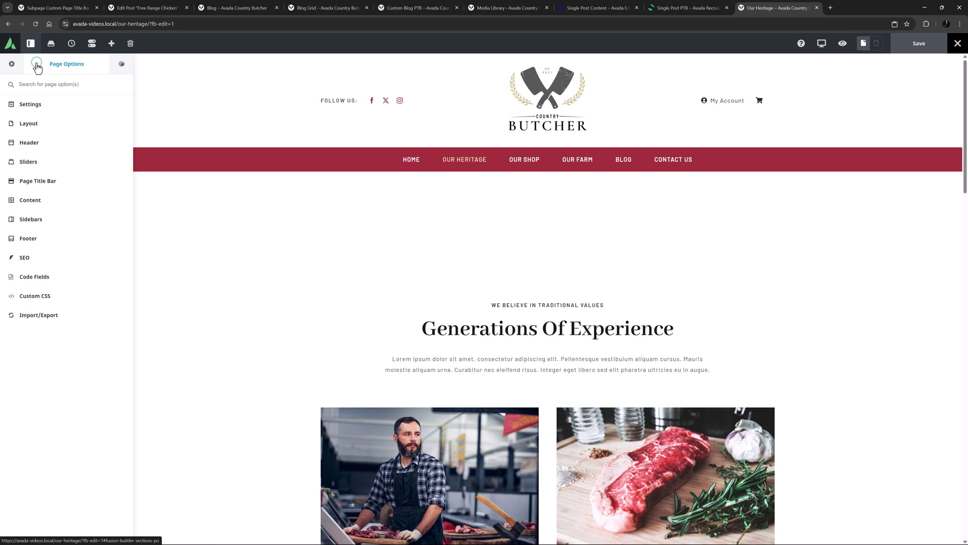
left_click(37, 106)
left_click(61, 443)
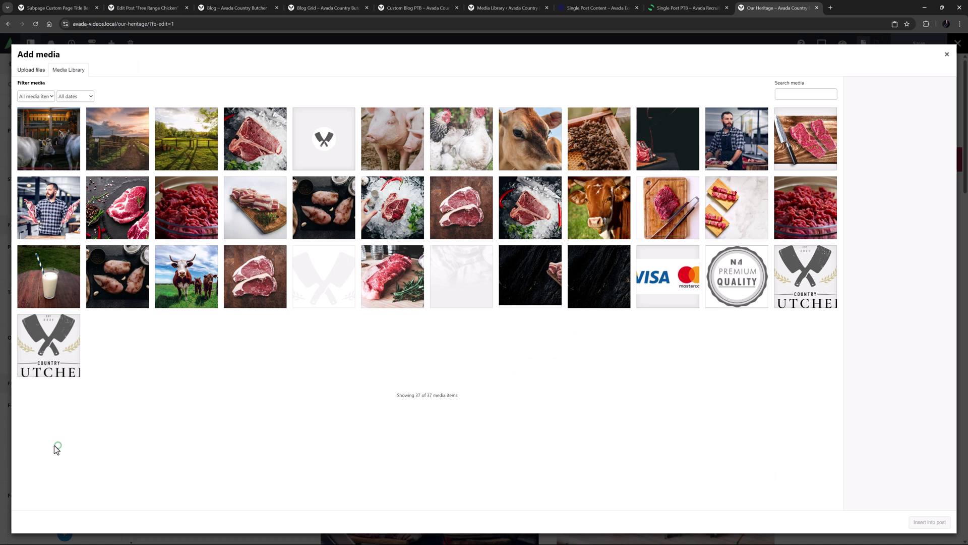
left_click(60, 146)
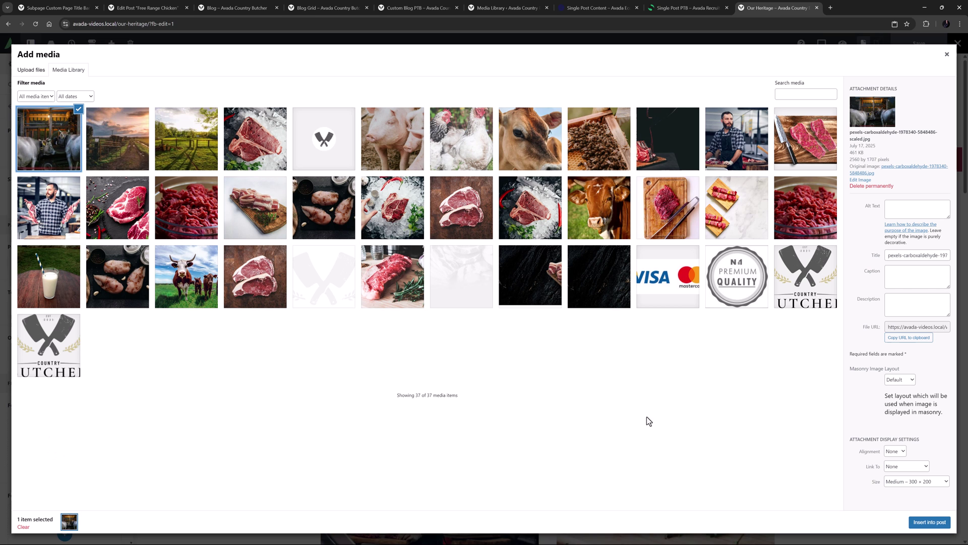
left_click(903, 481)
left_click(892, 430)
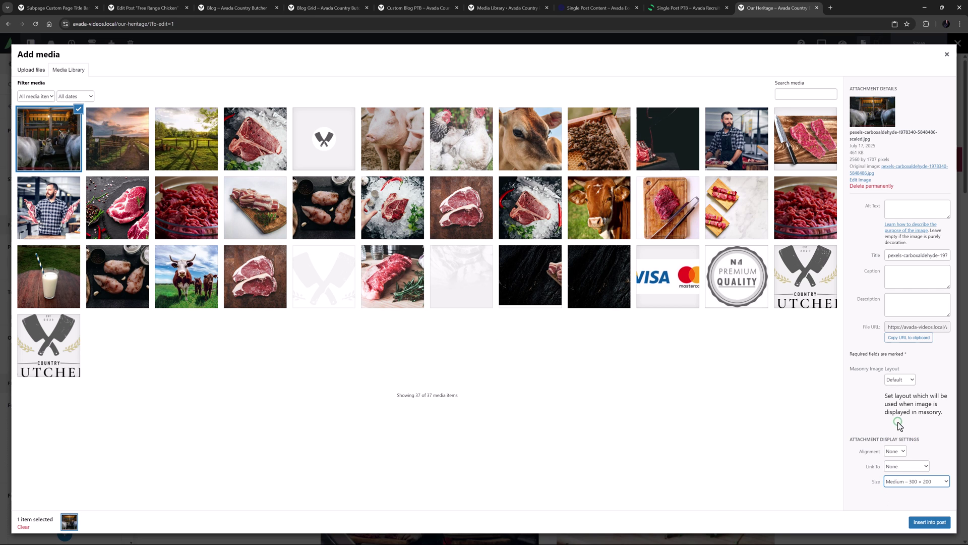
left_click(917, 526)
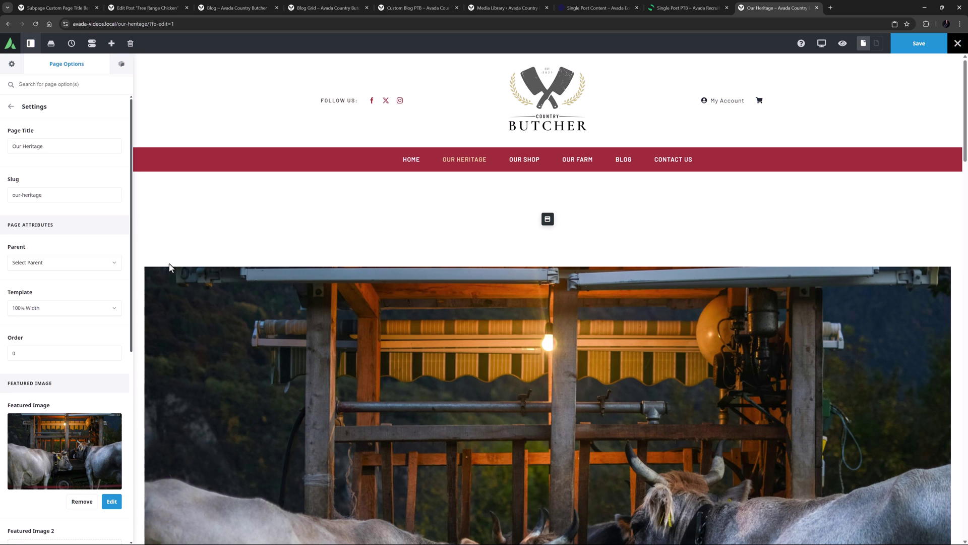
Set the page's Show First Featured Image content option to No and save Our Heritage.
left_click(11, 63)
scroll(29, 348, "down", 3)
left_click(32, 399)
left_click(39, 419)
scroll(55, 404, "down", 5)
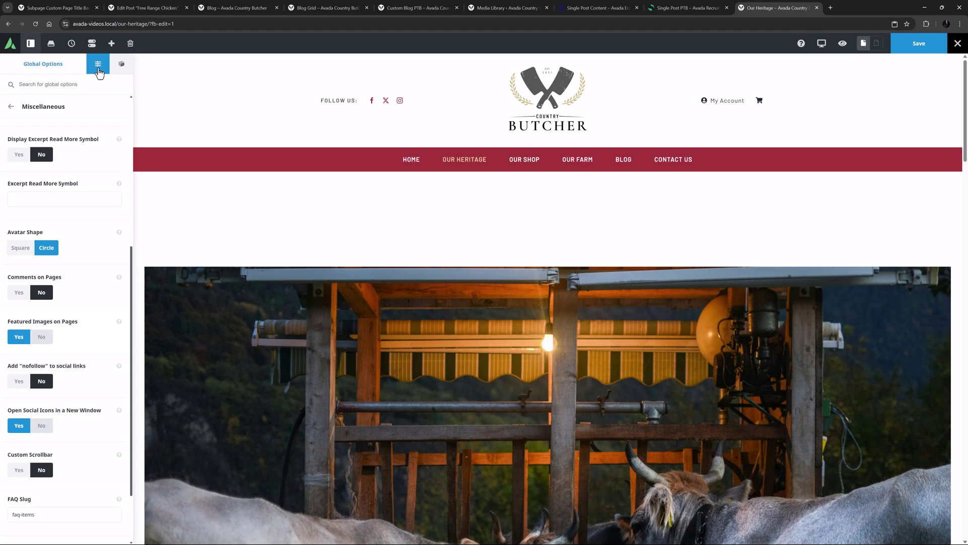
left_click(98, 63)
left_click(11, 108)
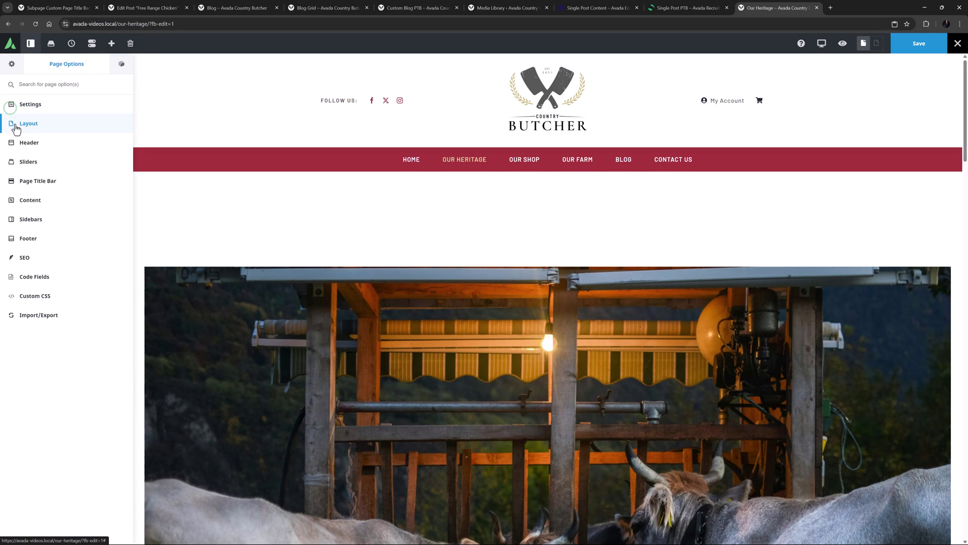
left_click(23, 201)
left_click(41, 146)
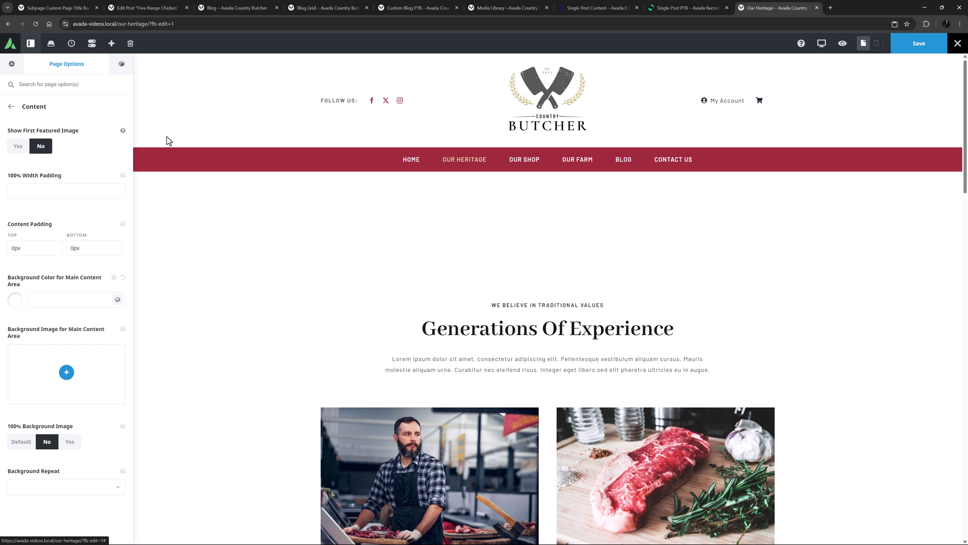
left_click(912, 47)
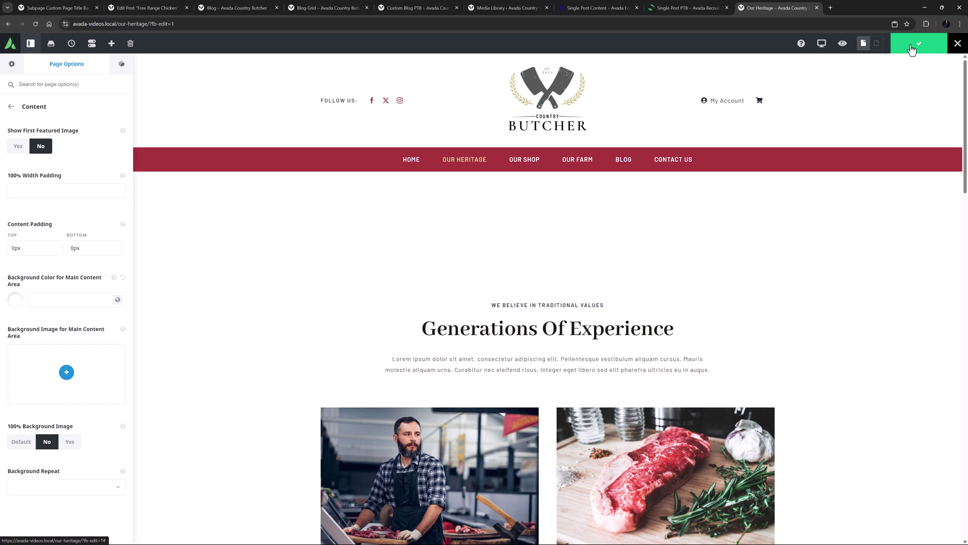
Reload Our Heritage, then visit Our Farm and Blog to check their featured-image title bars.
left_click(36, 24)
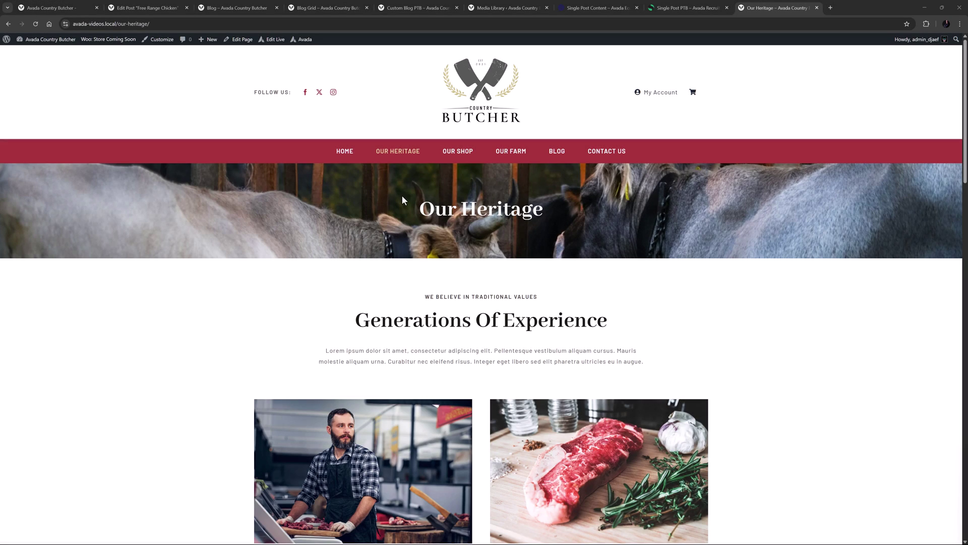
left_click(505, 152)
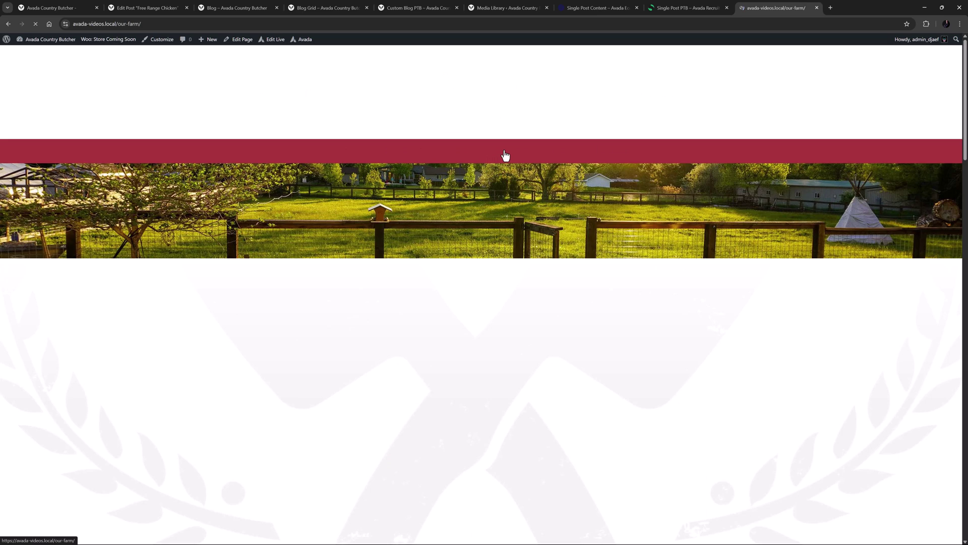
left_click(557, 153)
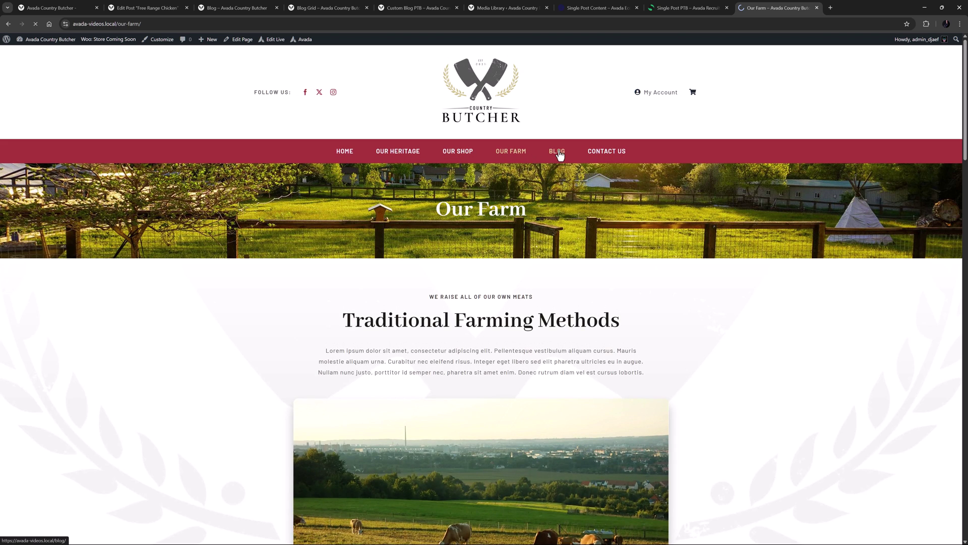